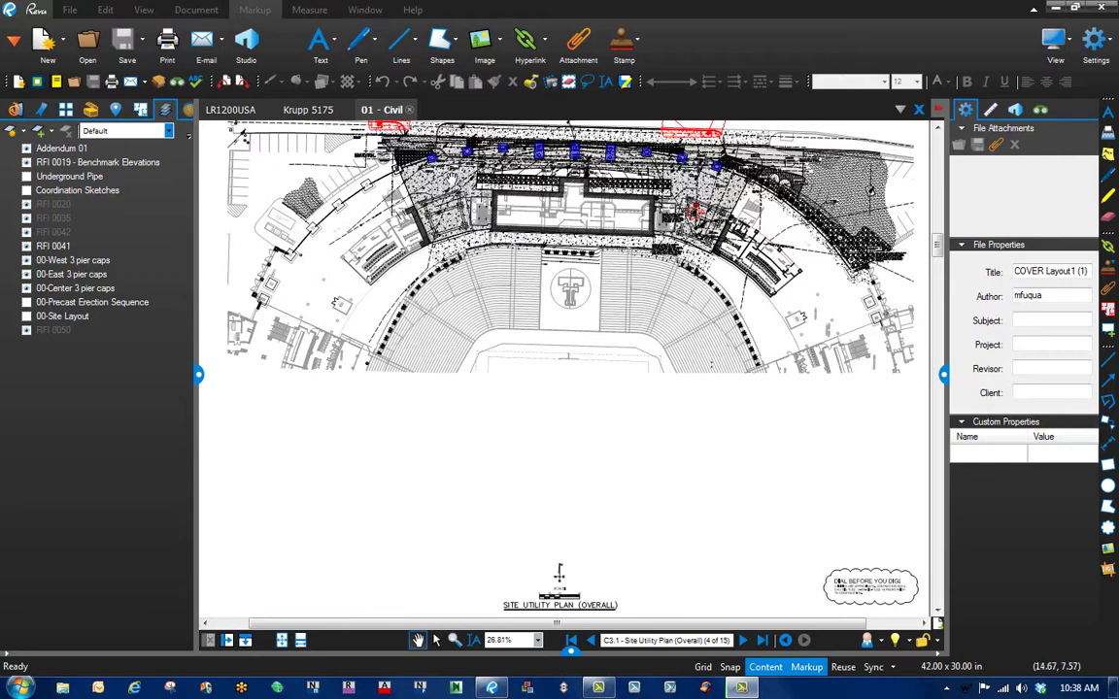
Snapshot the LR1200USA crane's lower top-view drawing and paste it onto the 01 - Civil plan
left_click(236, 112)
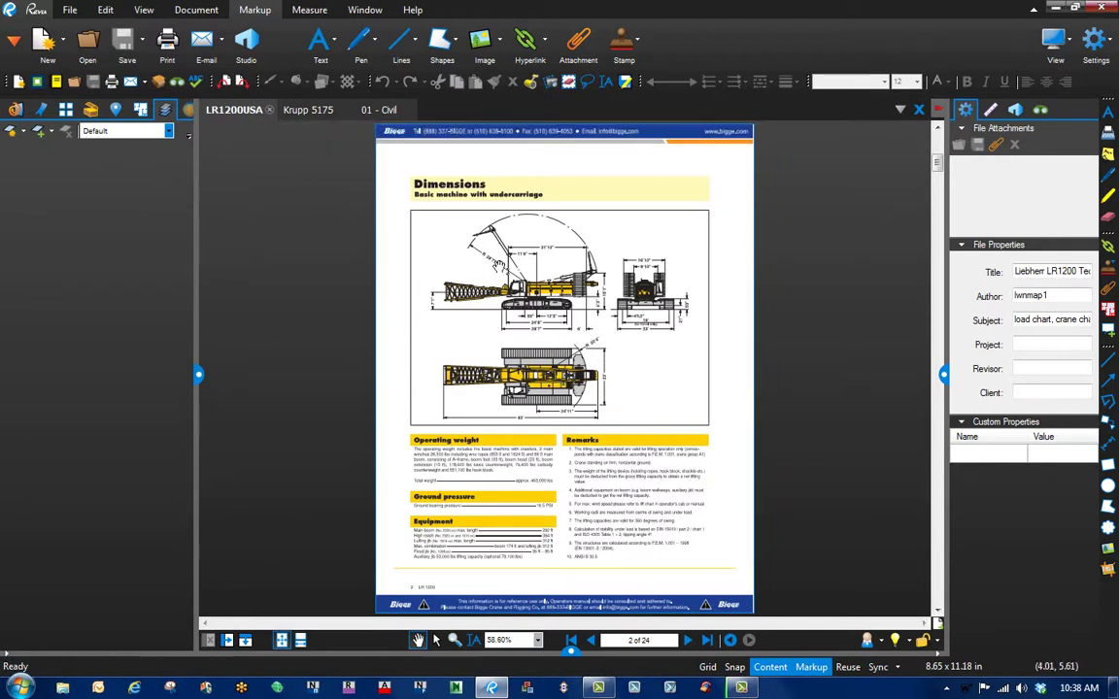
left_click(550, 82)
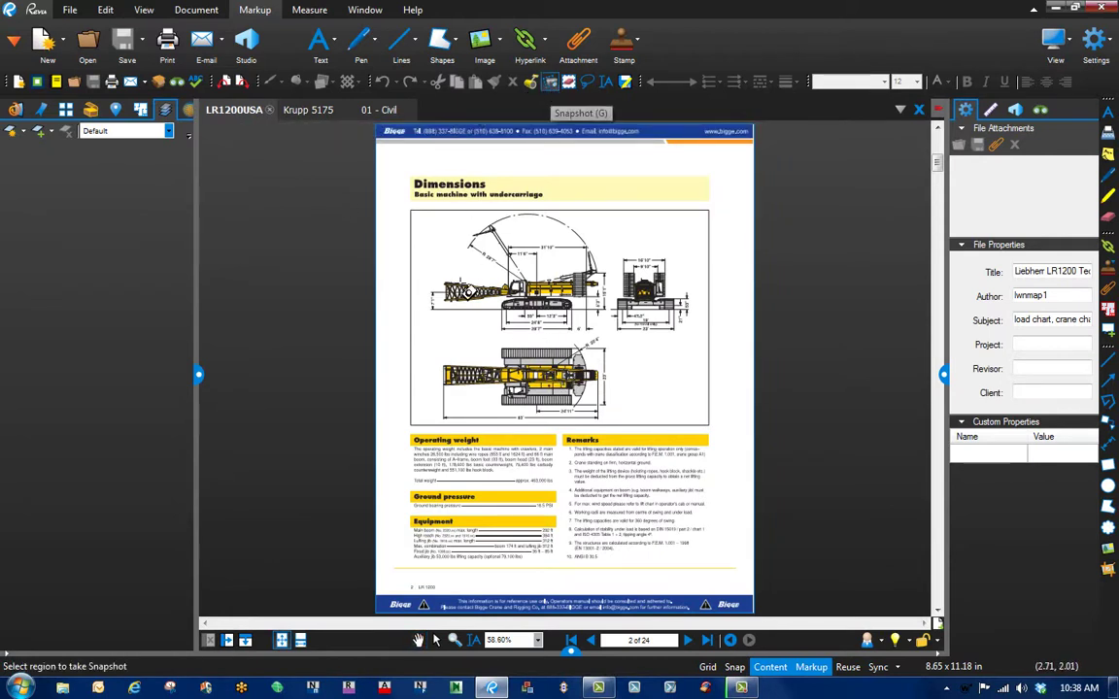
mouse_move(424, 336)
left_mouse_down()
mouse_move(561, 413)
mouse_move(613, 424)
left_mouse_up()
left_click(379, 110)
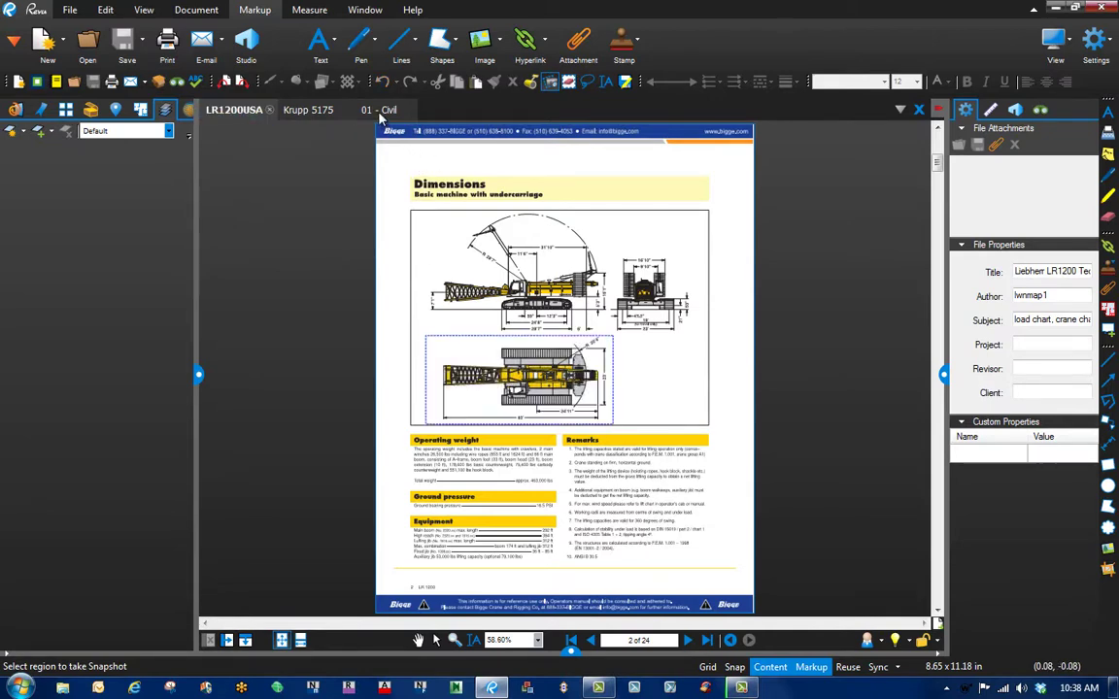
right_click(462, 525)
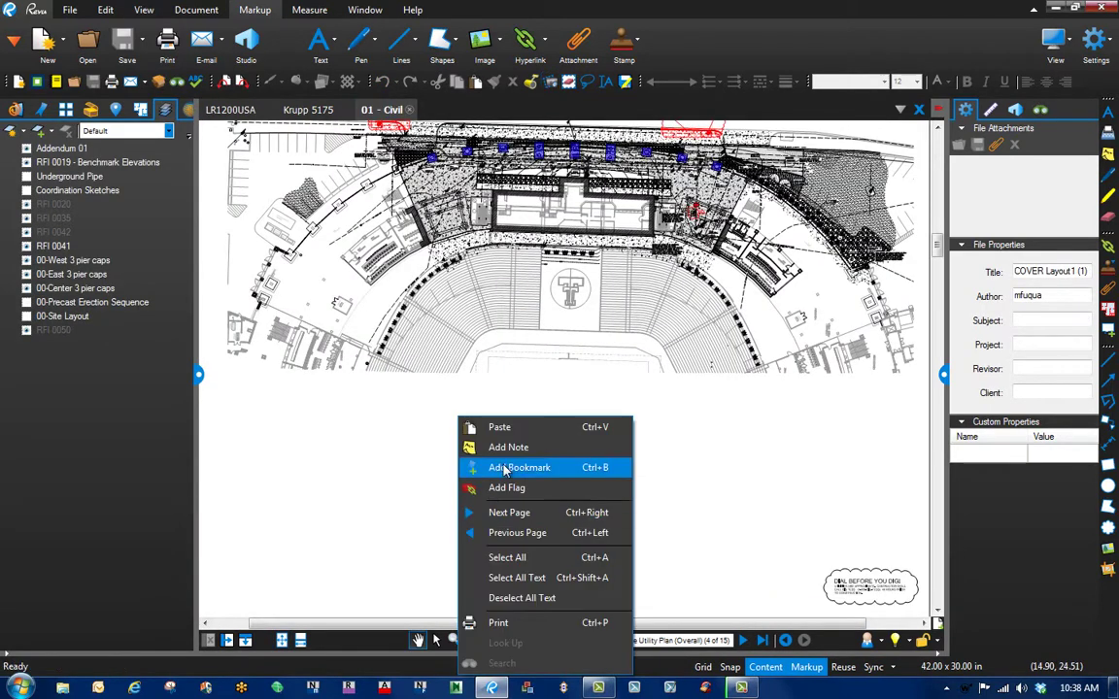
left_click(513, 435)
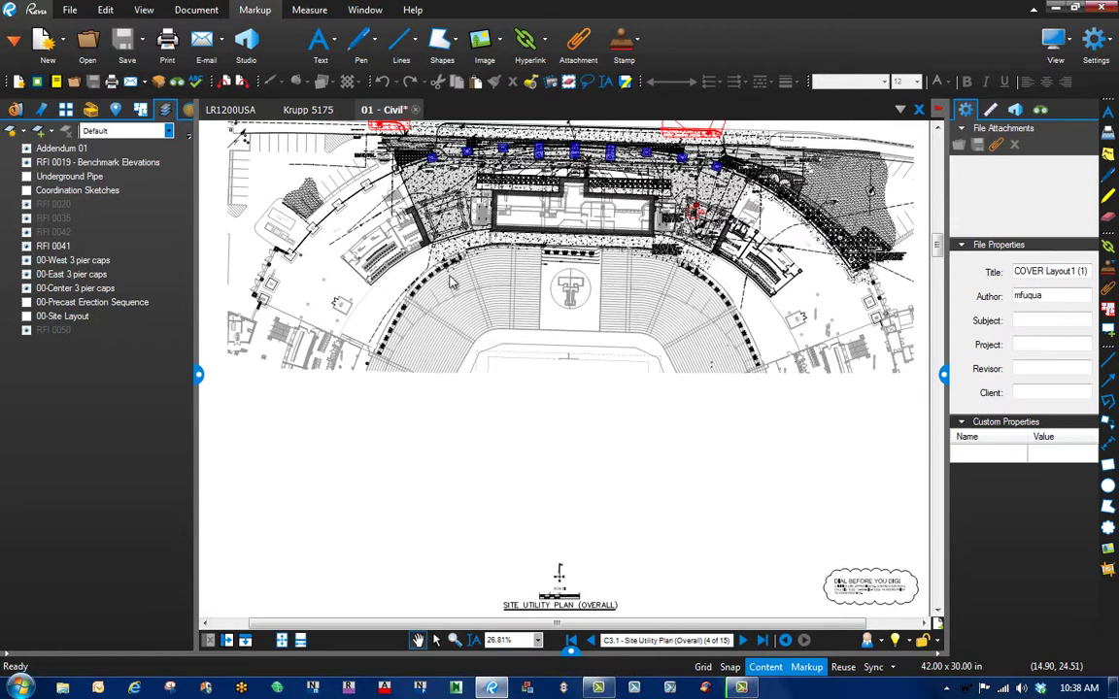
Snapshot the Krupp 5175 crane's lower plan view and paste it left of the LR1200 crane
left_click(308, 110)
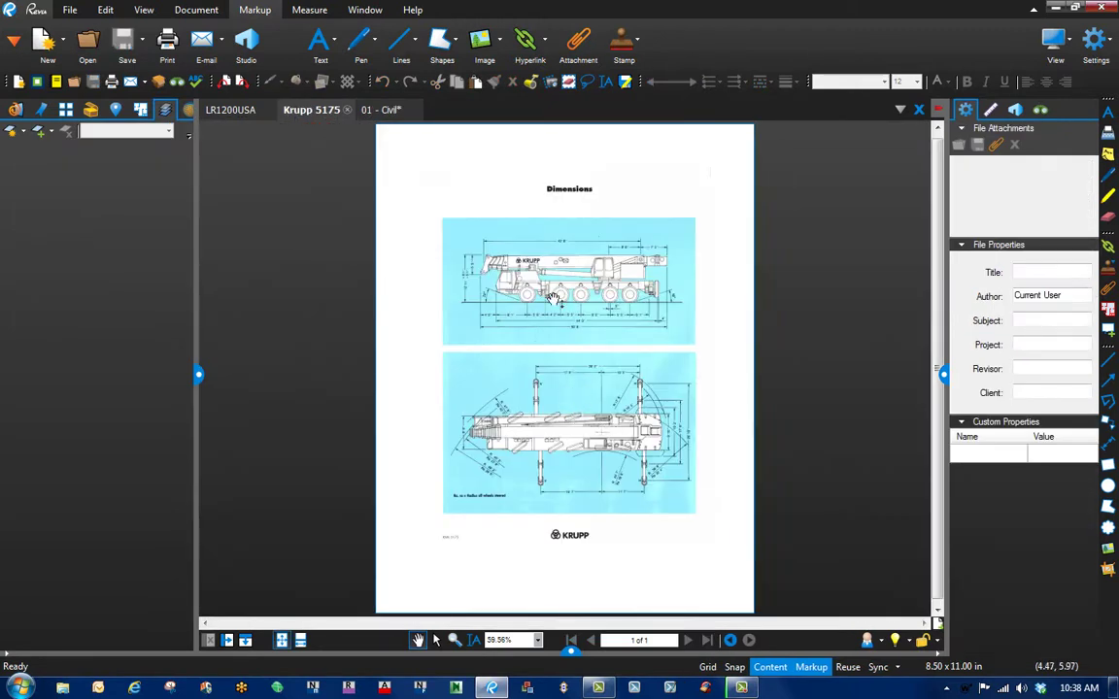
left_click(549, 84)
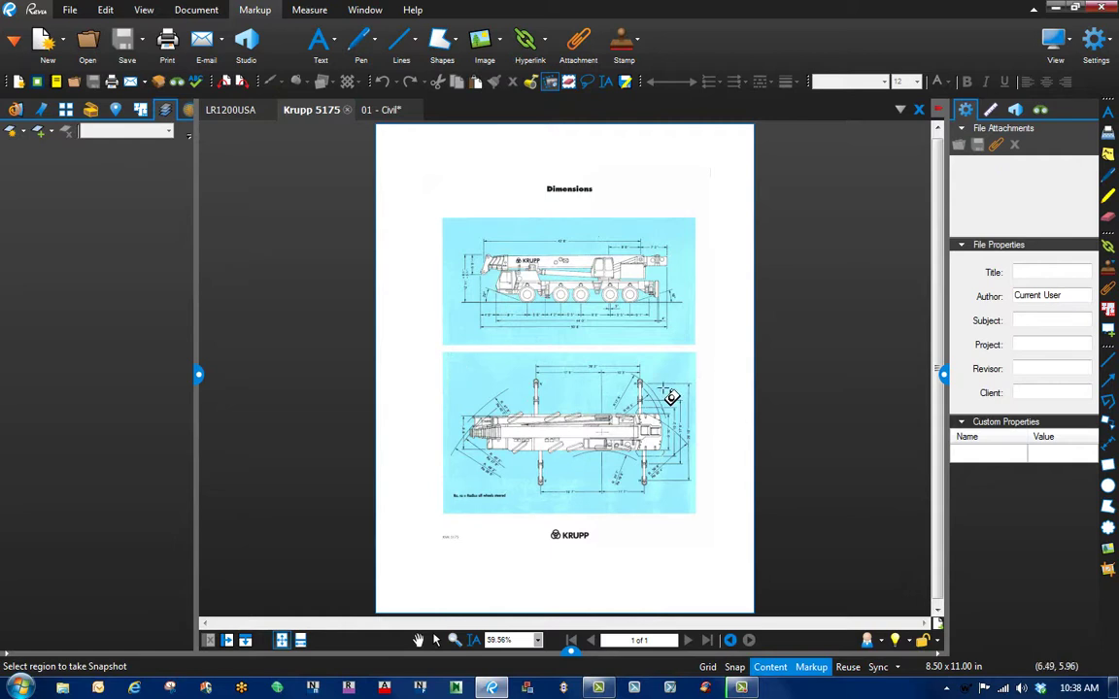
left_click_drag(452, 359, 702, 509)
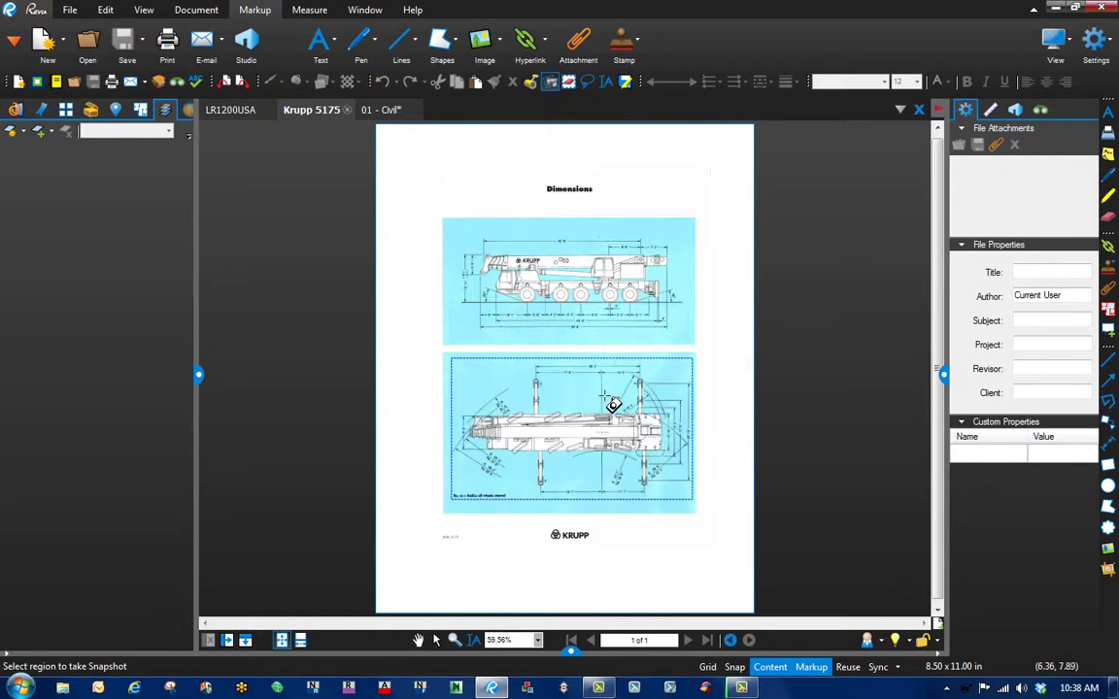
left_click(382, 110)
key("ctrl+v")
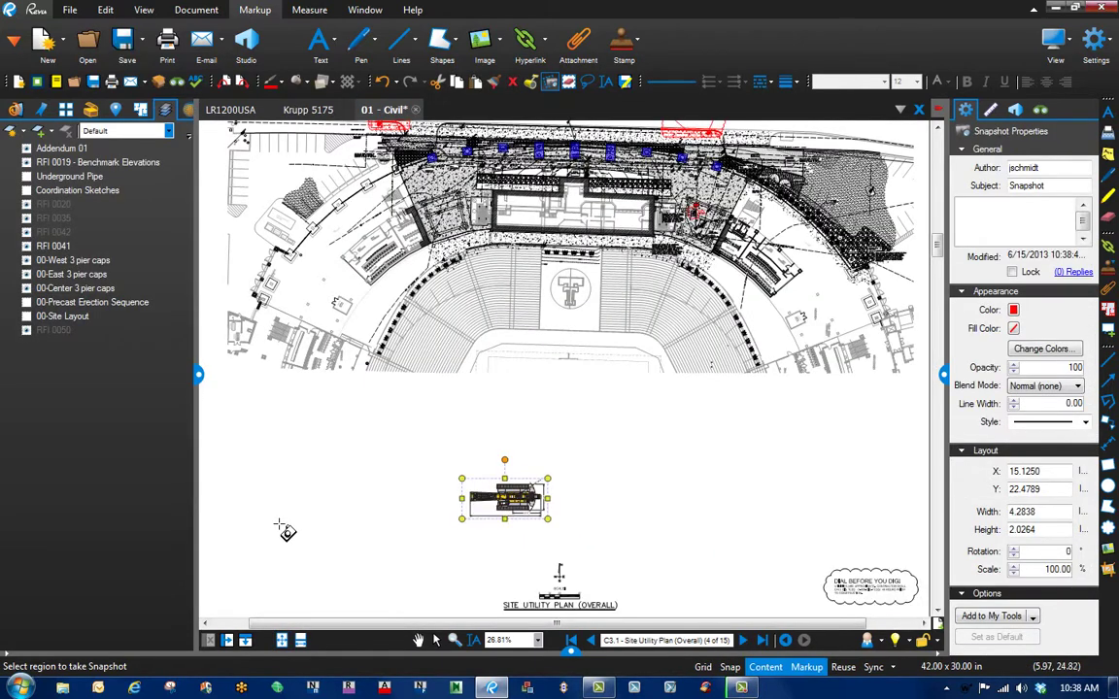
right_click(275, 534)
left_click(302, 440)
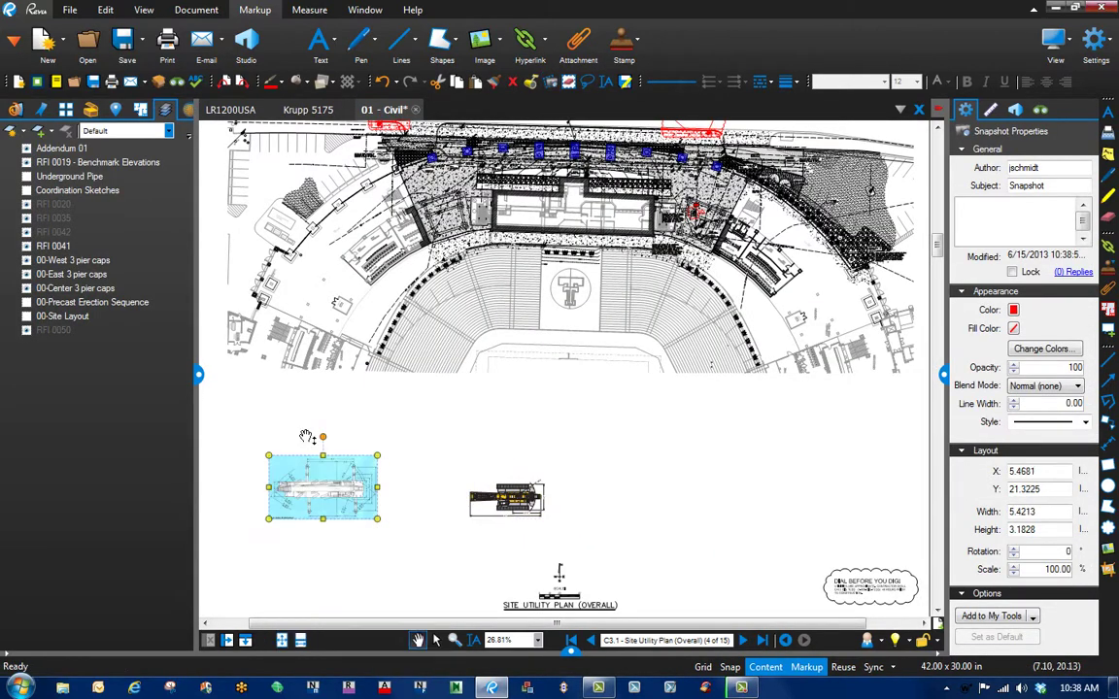
scroll(427, 539, "down", 2)
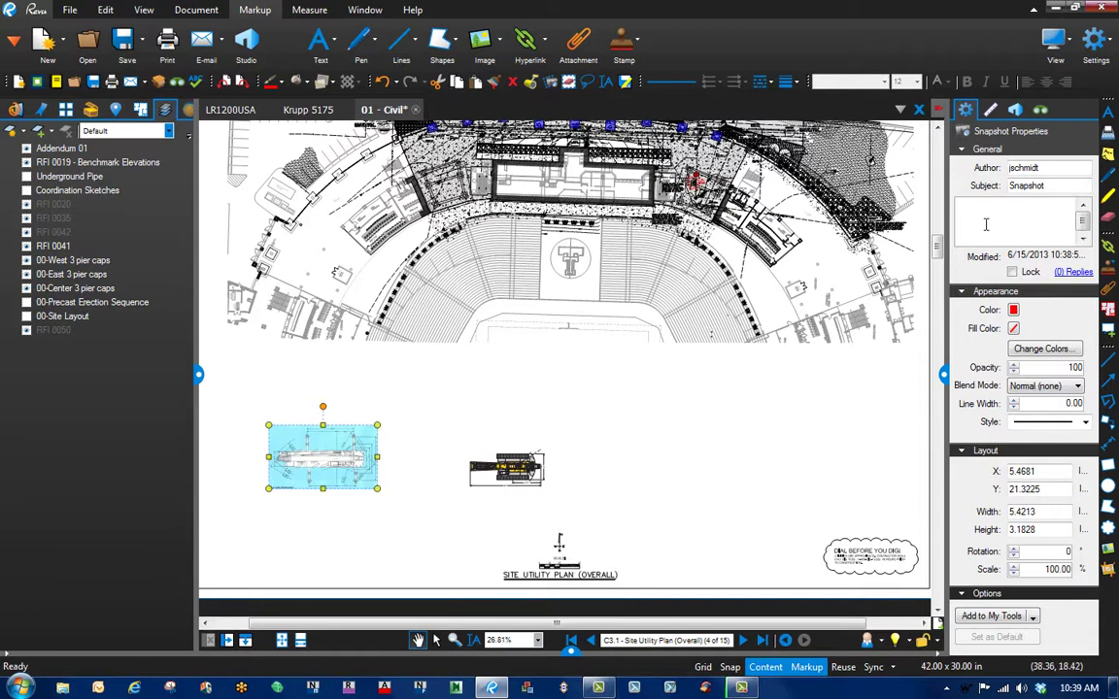
Open the Measurements panel and zoom in on the compass and scale bar
left_click(990, 109)
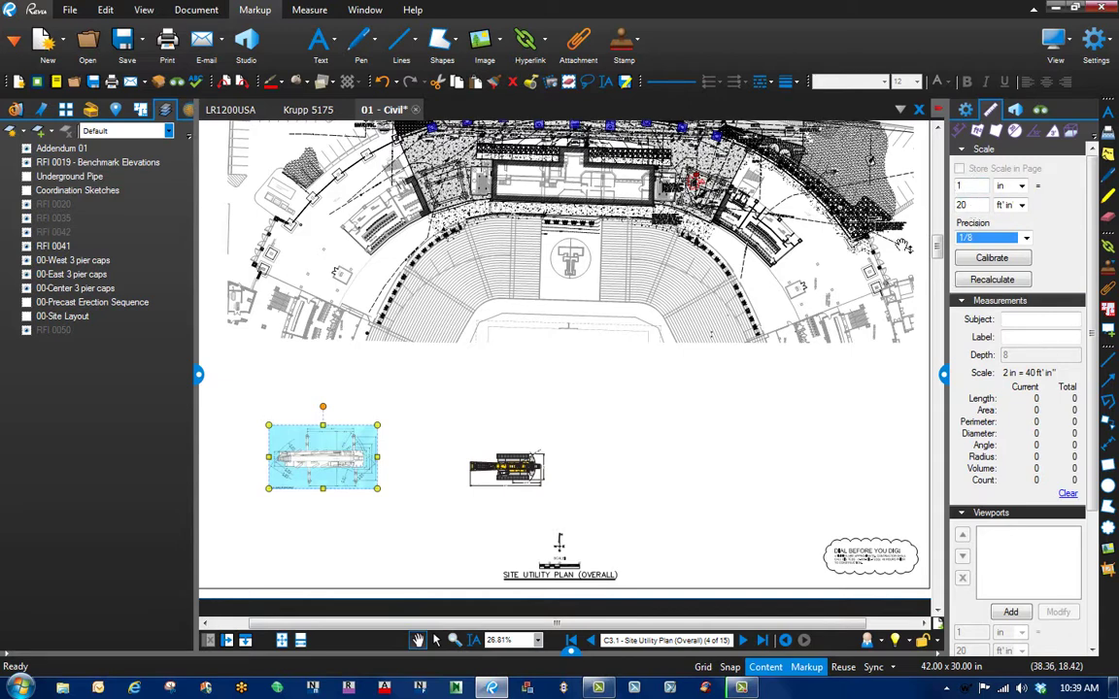
left_click(556, 506)
scroll(546, 575, "up", 3)
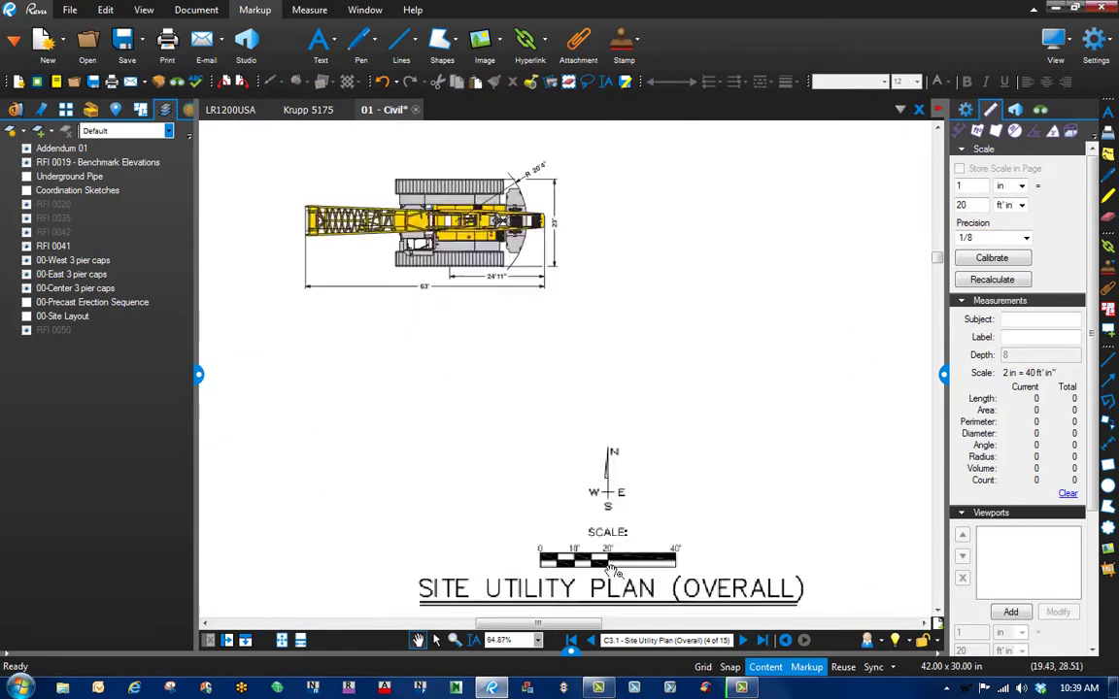
scroll(545, 575, "up", 5)
mouse_move(745, 455)
left_mouse_down()
mouse_move(703, 424)
mouse_move(674, 493)
mouse_move(685, 464)
left_mouse_up()
scroll(685, 465, "up", 1)
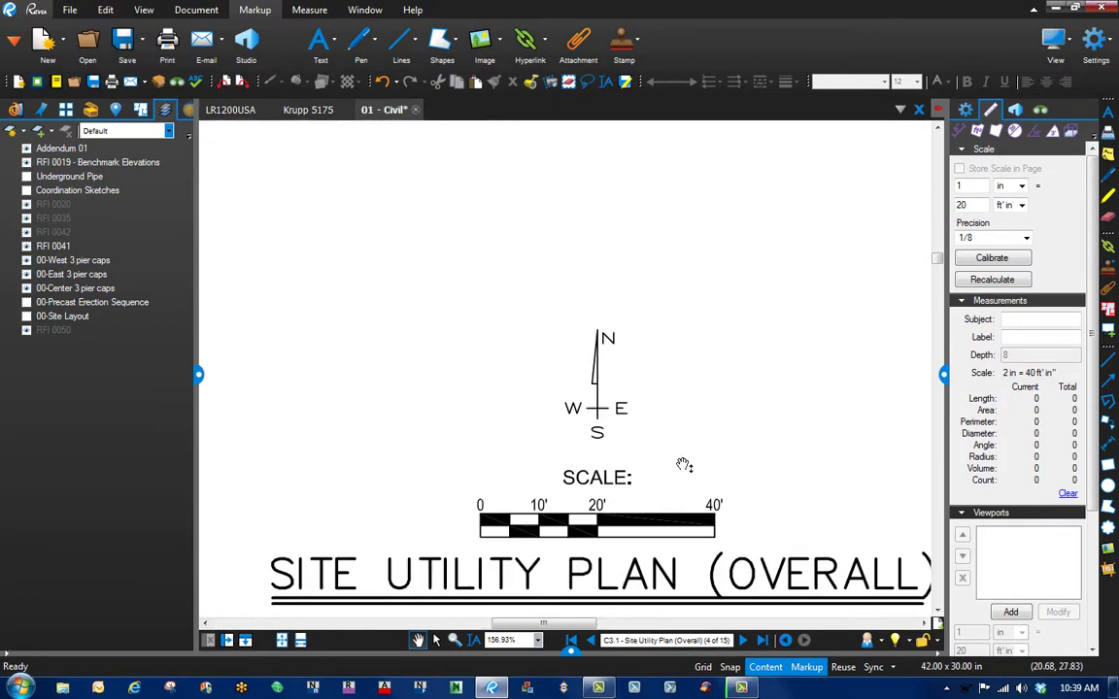
Measure the scale bar from 0 to the 40' mark so it reads 40'-0"
left_click(961, 131)
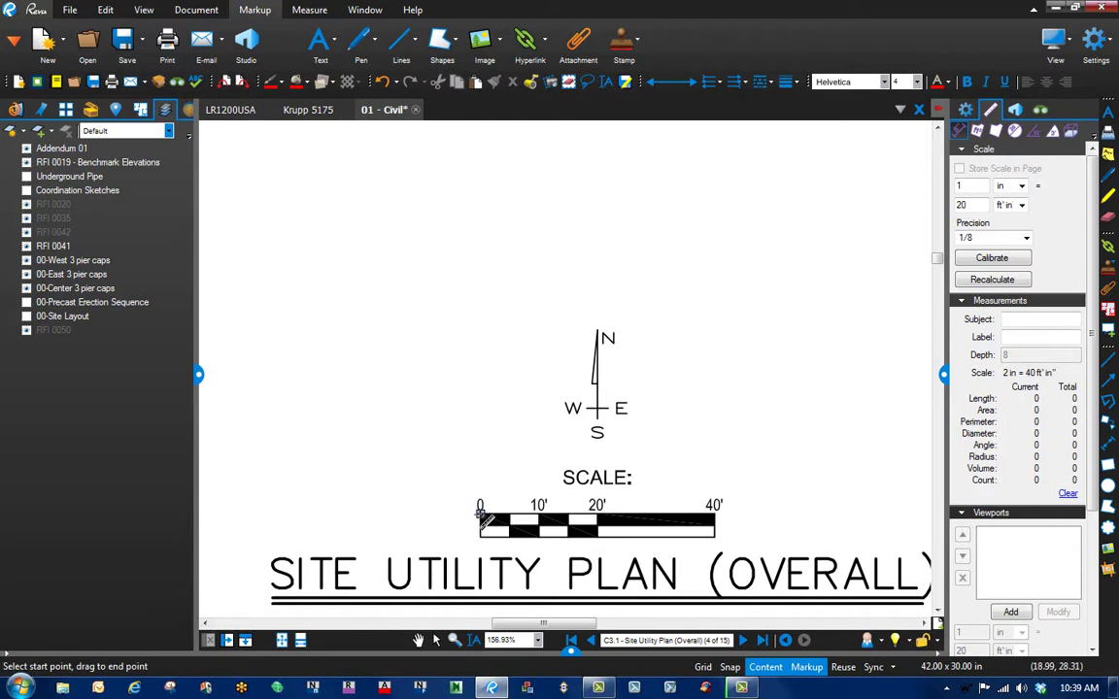
left_click_drag(481, 519, 800, 513)
key("Escape")
left_click(725, 482)
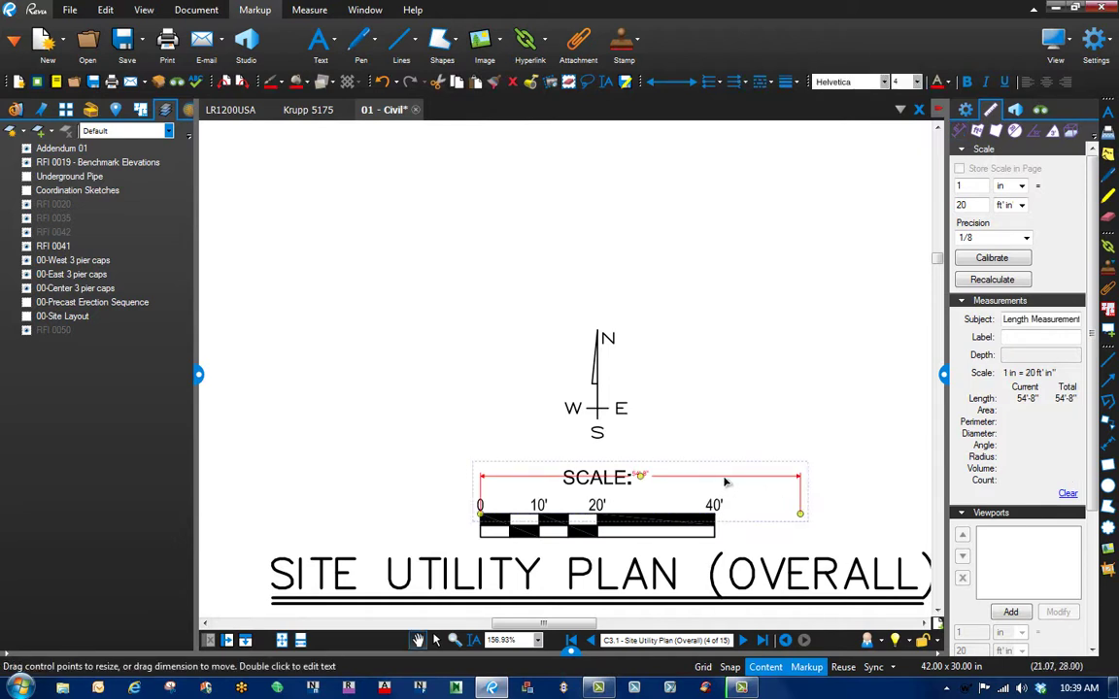
double_click(637, 477)
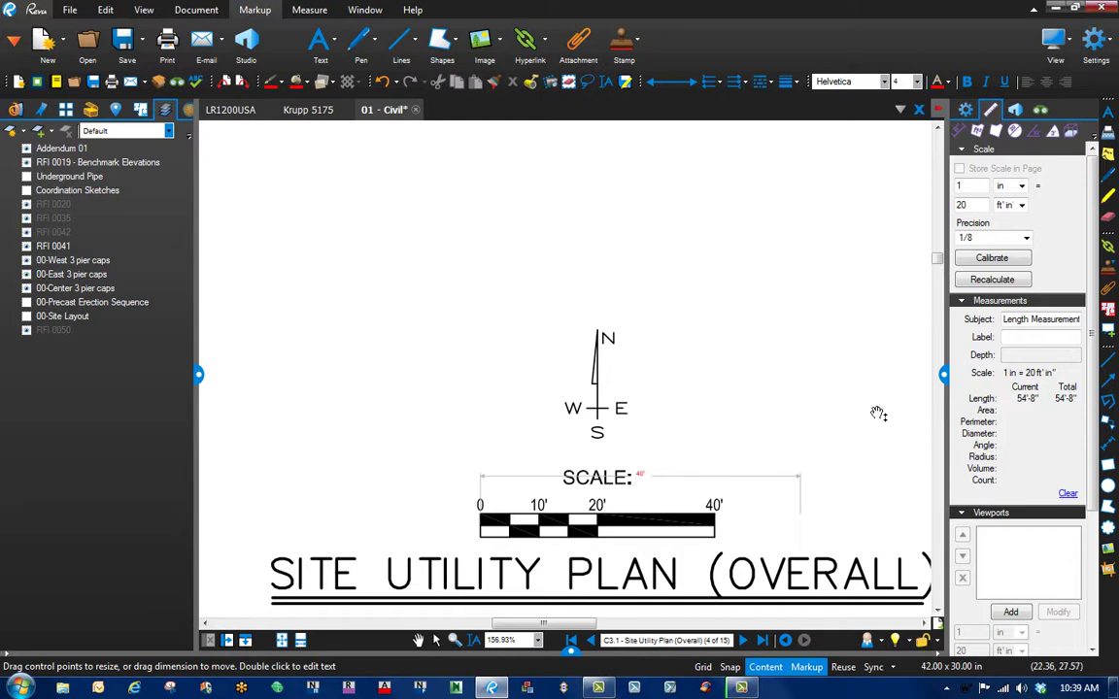
left_click_drag(800, 512, 716, 525)
scroll(716, 525, "up", 5)
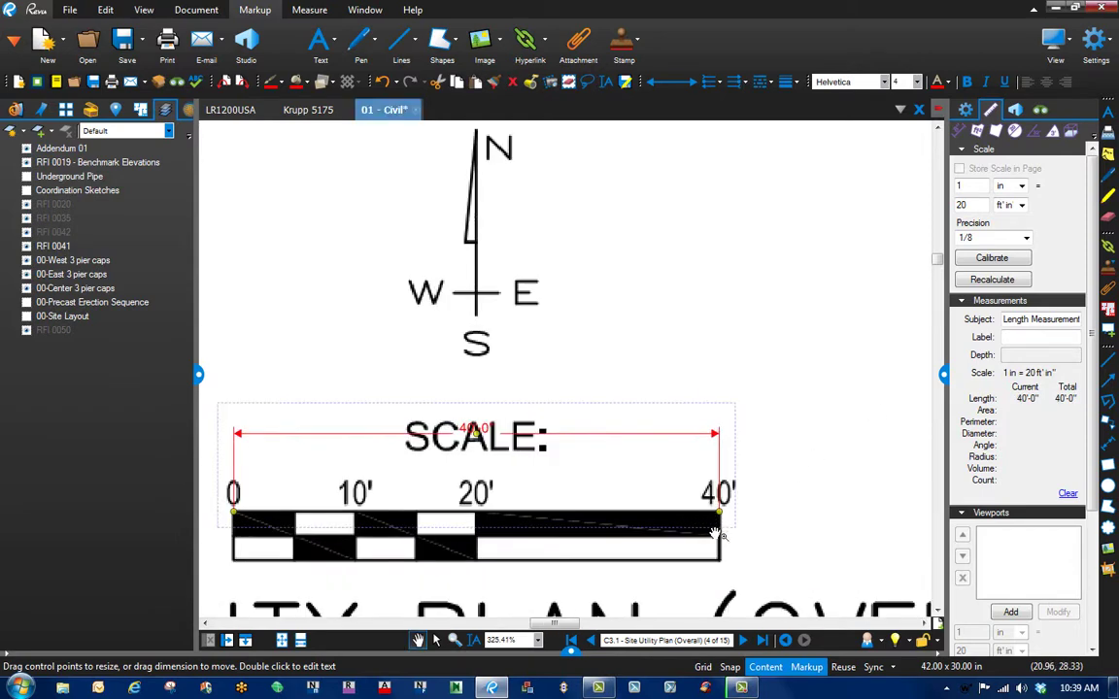
scroll(737, 488, "down", 7)
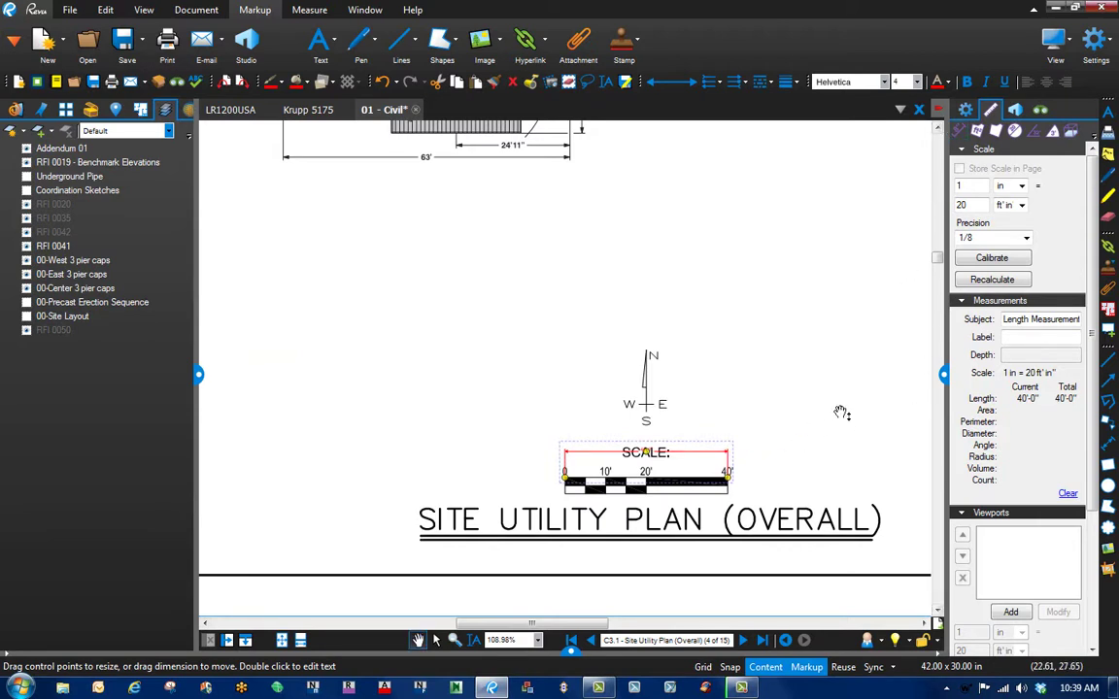
Set the 40'-0" label's font size to 20 and move it above the SCALE text
left_click(964, 110)
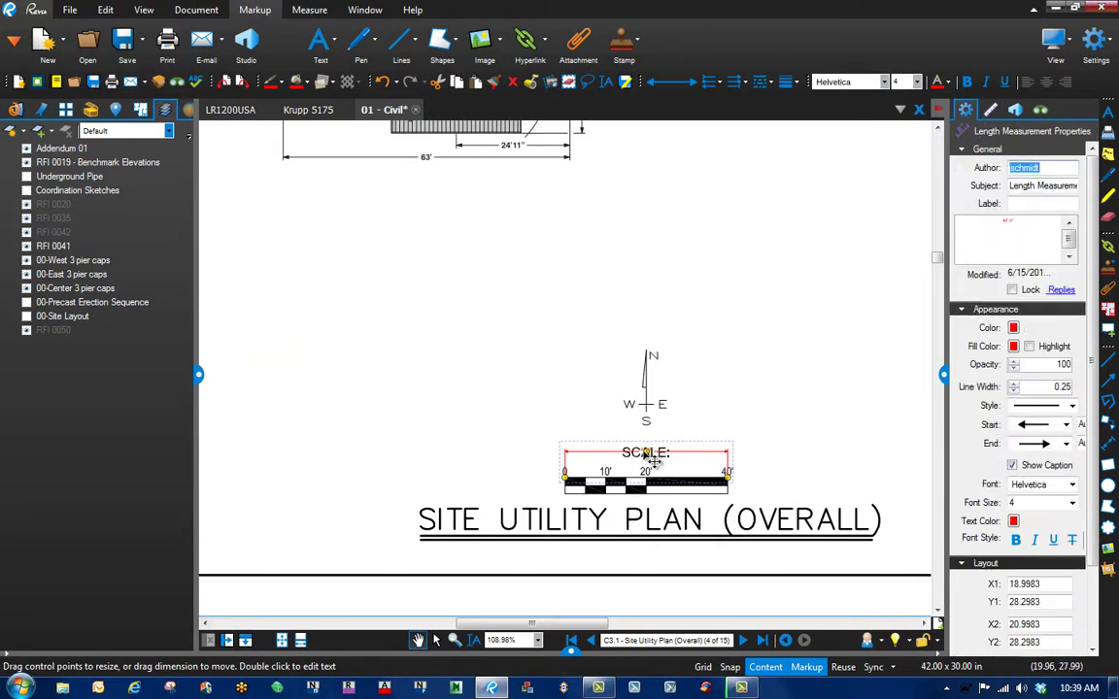
left_click(1073, 506)
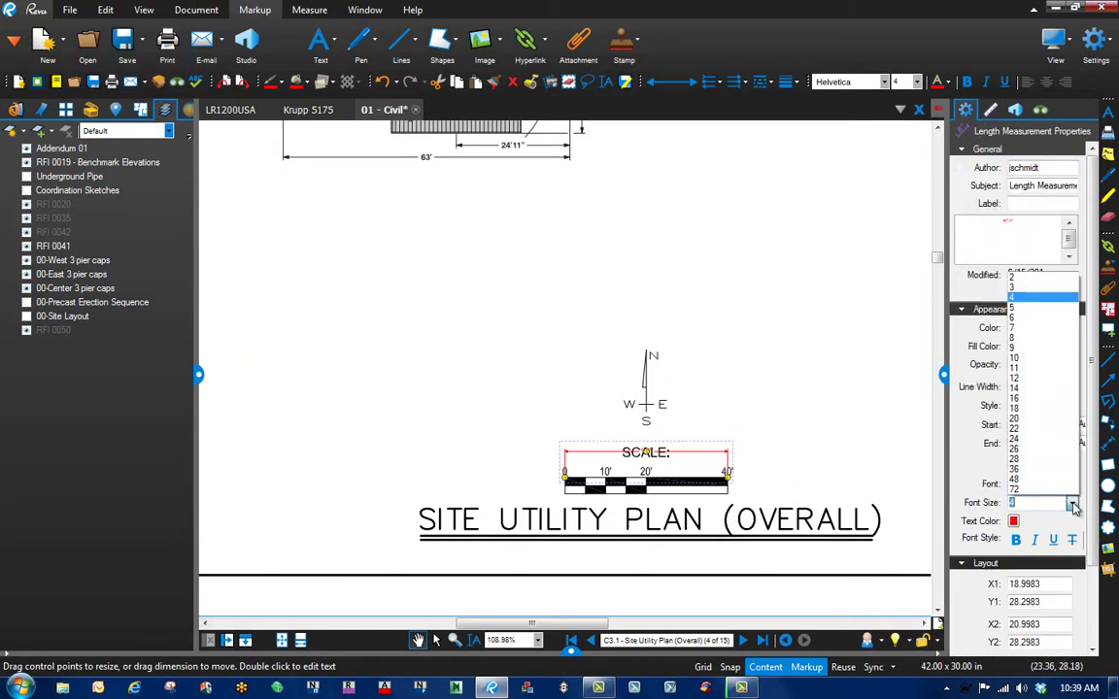
left_click(1053, 422)
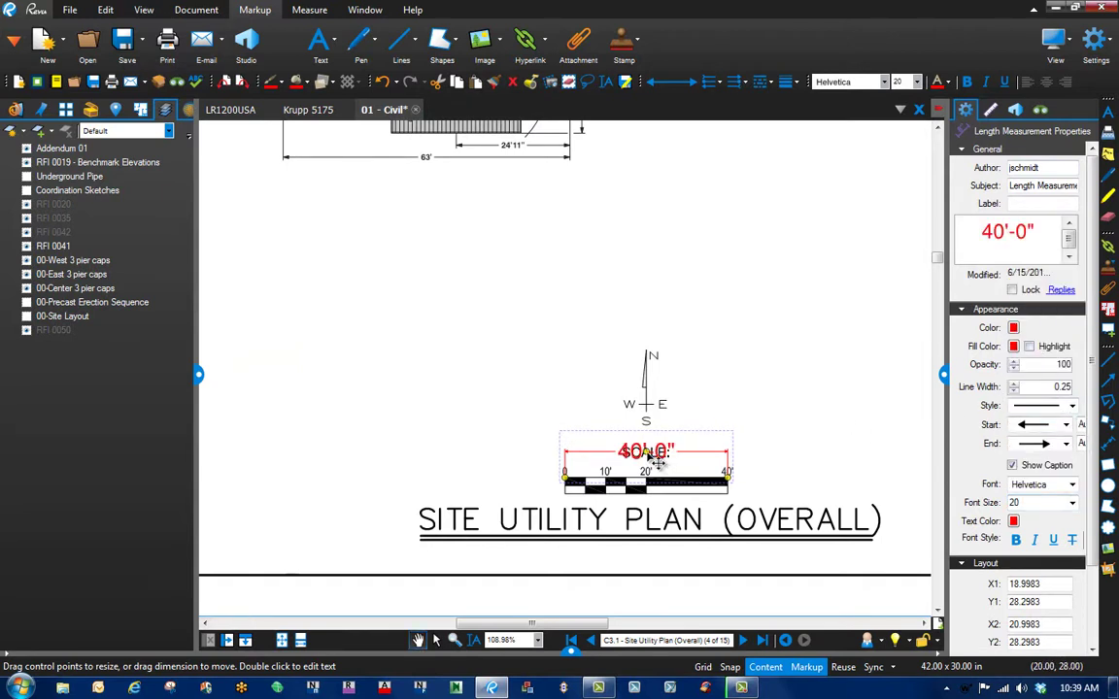
left_click_drag(680, 456, 696, 437)
scroll(722, 431, "down", 3)
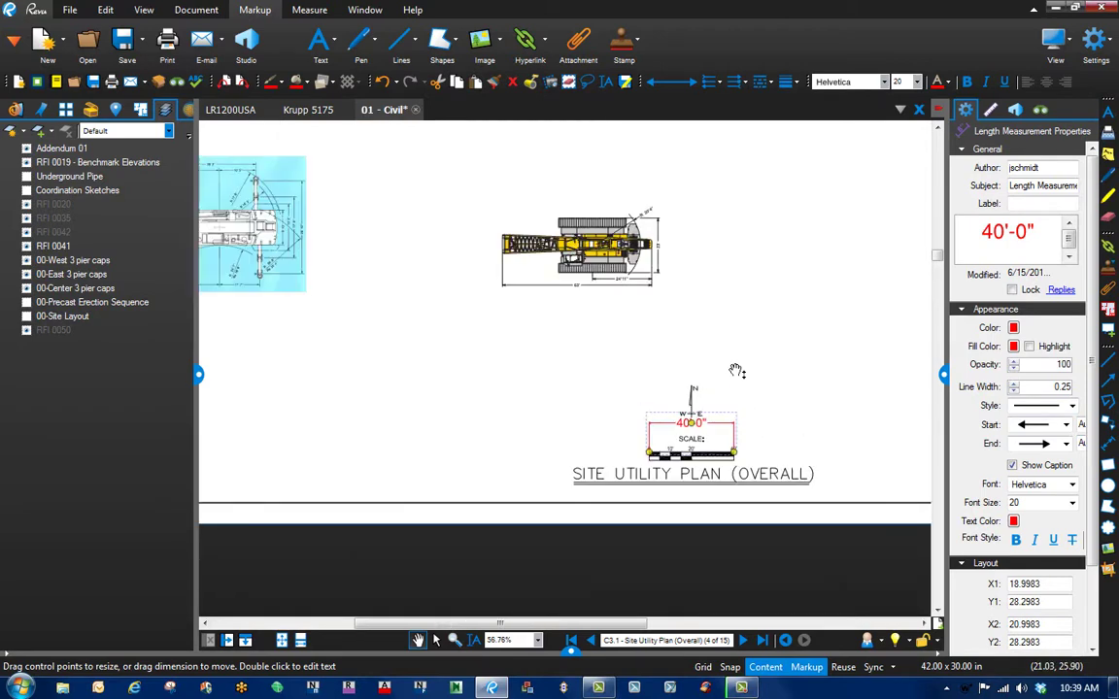
scroll(719, 457, "up", 3)
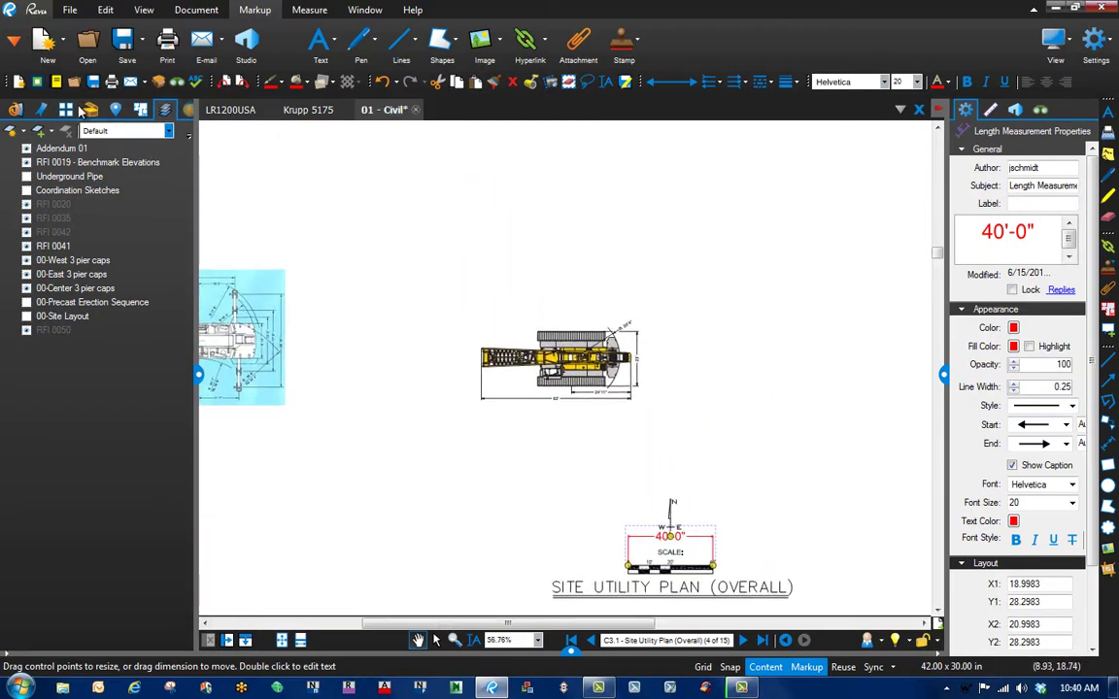
Draw and delete a trial length above the scale bar, then rearm the Length tool
left_click(91, 108)
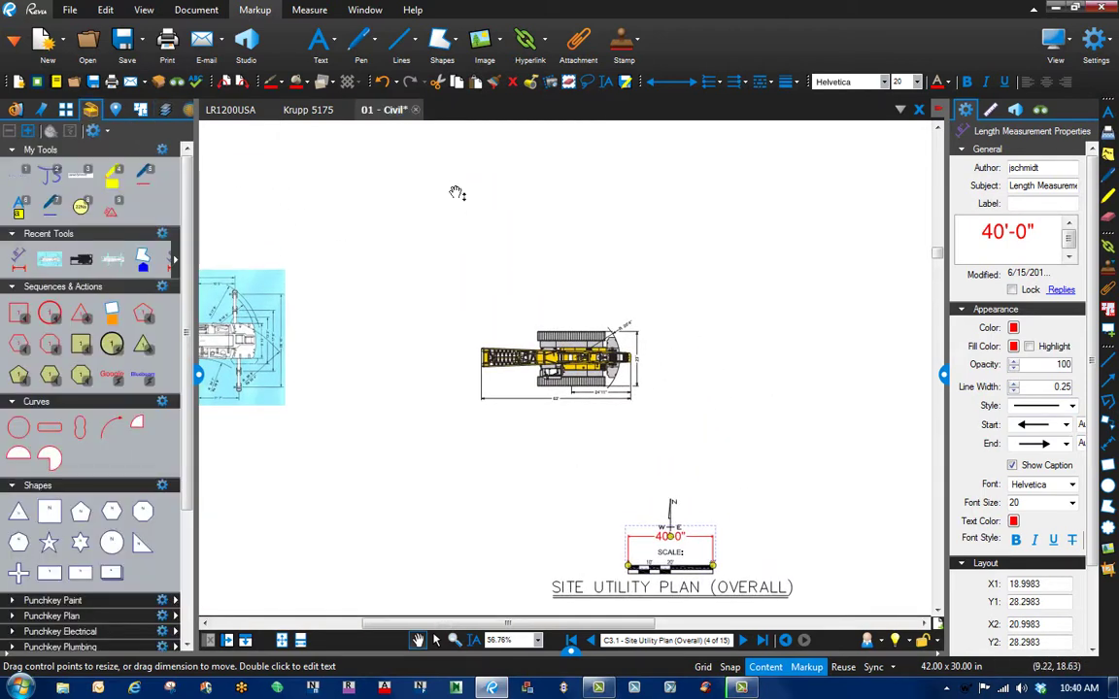
left_click(990, 109)
left_click(962, 131)
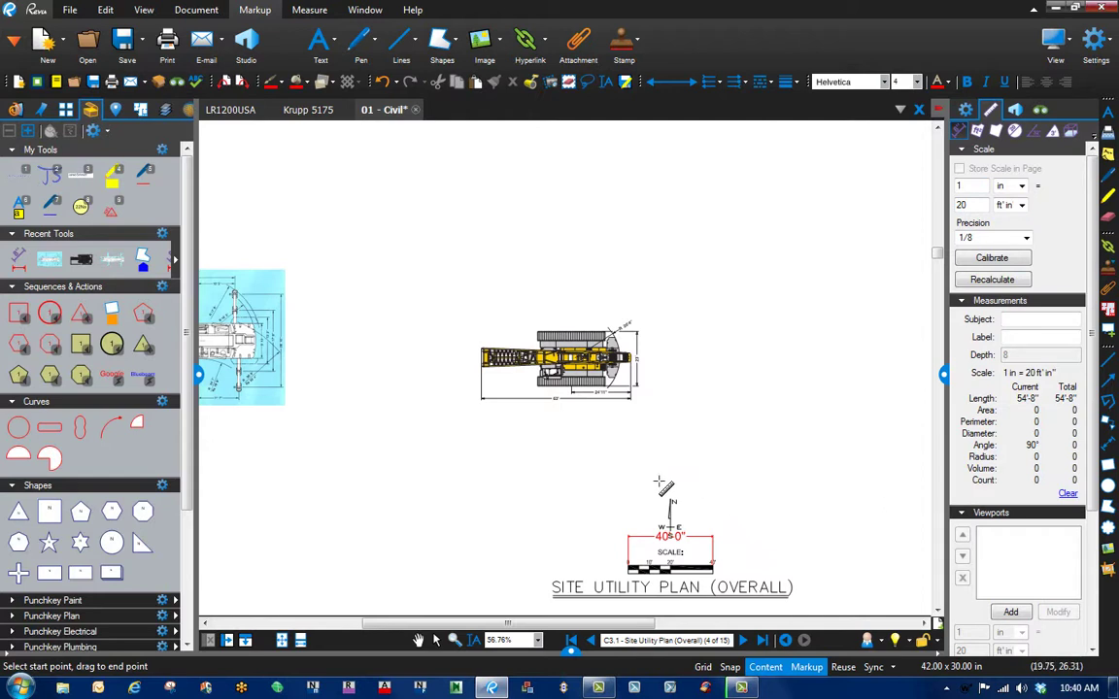
left_click(636, 469)
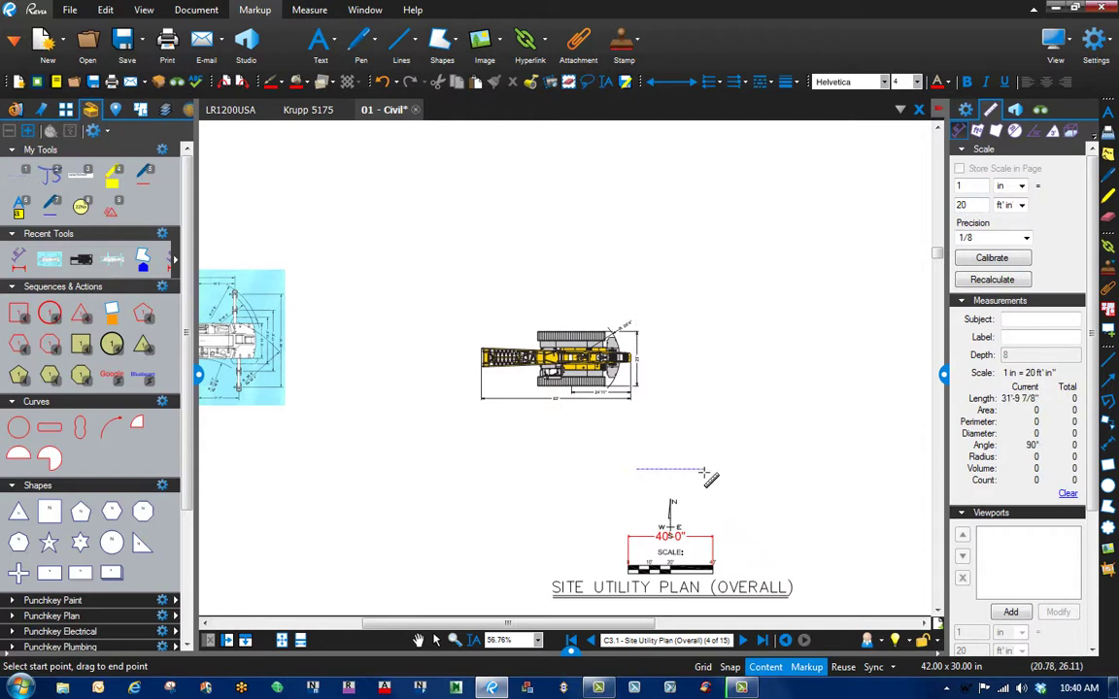
left_click(704, 471)
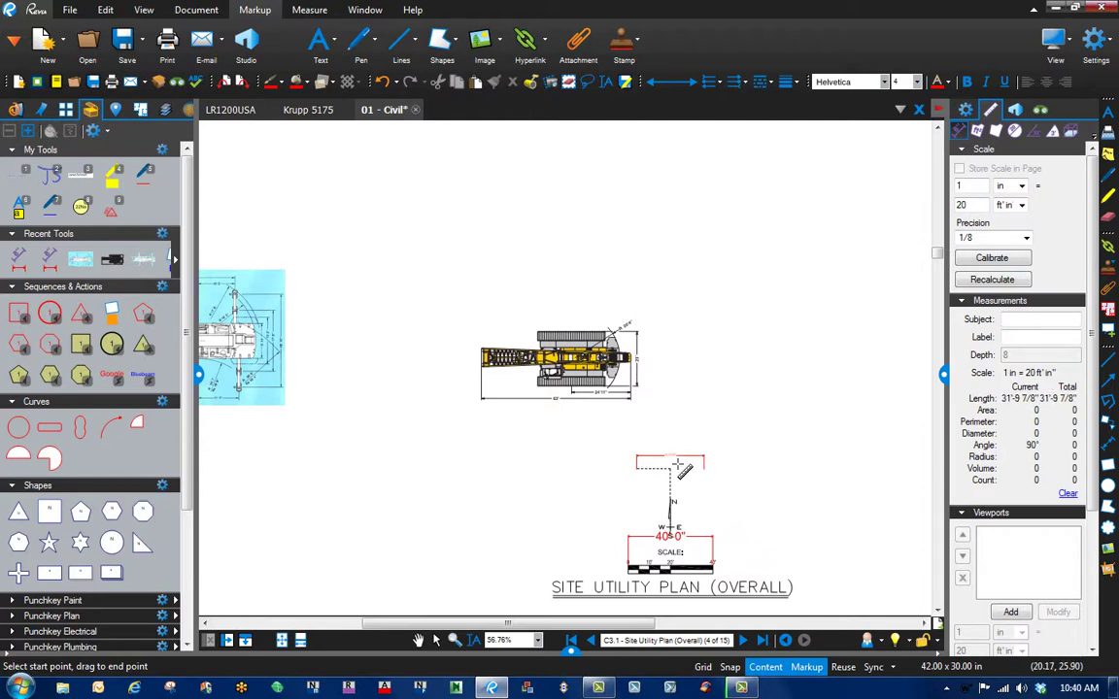
key("Escape")
left_click(688, 462)
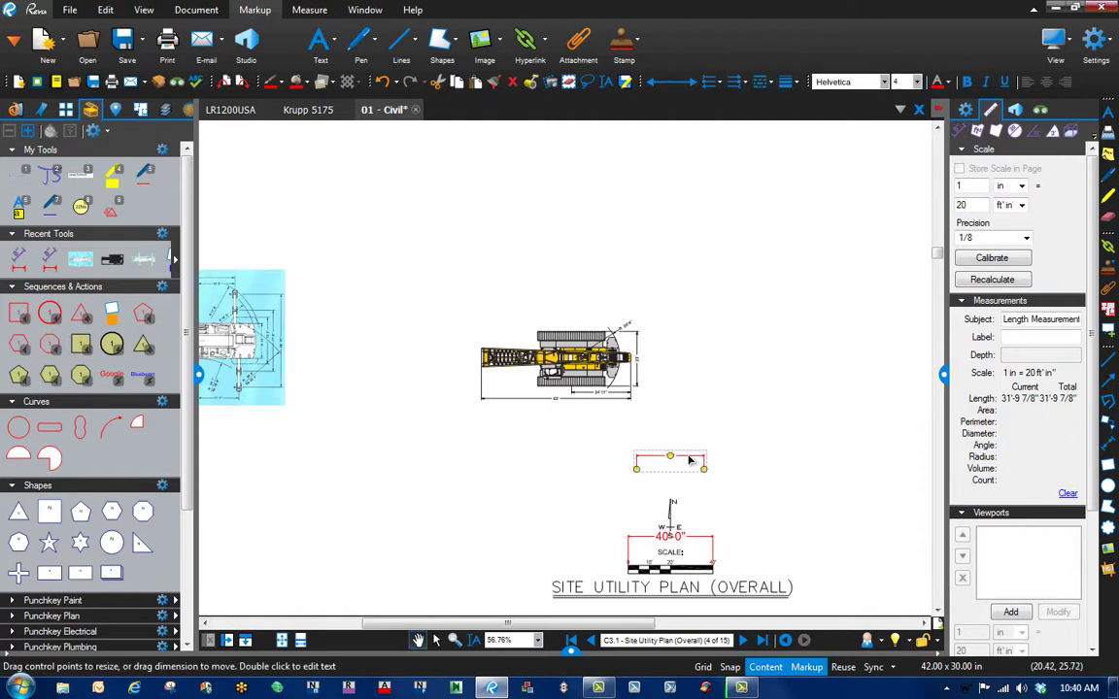
key("Delete")
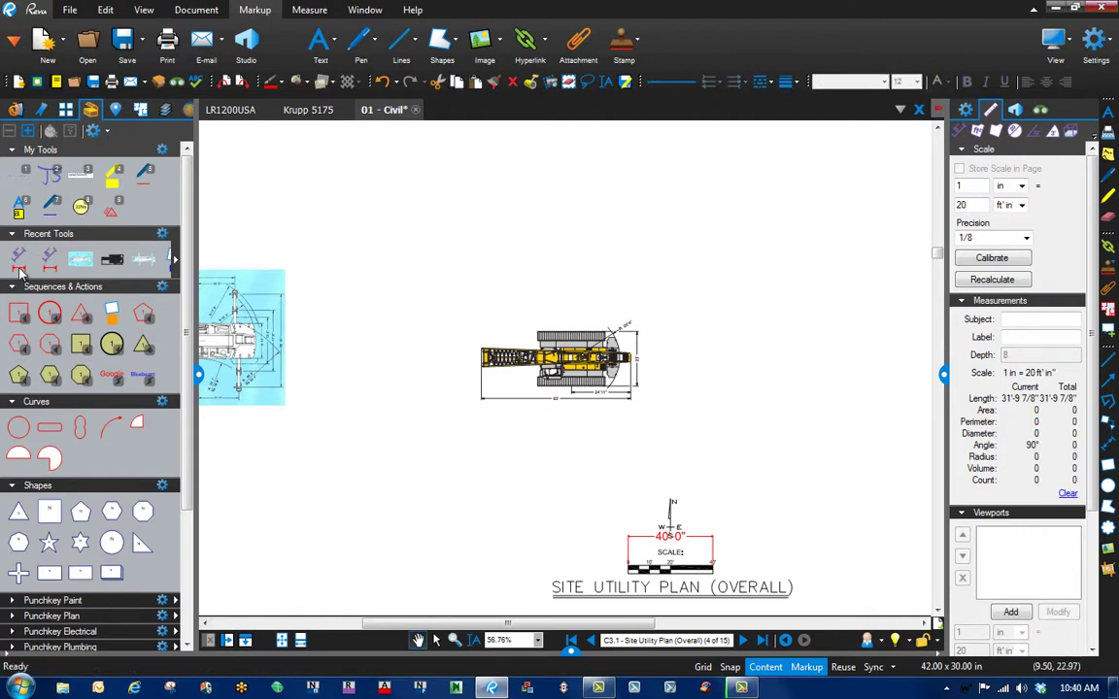
left_click(50, 261)
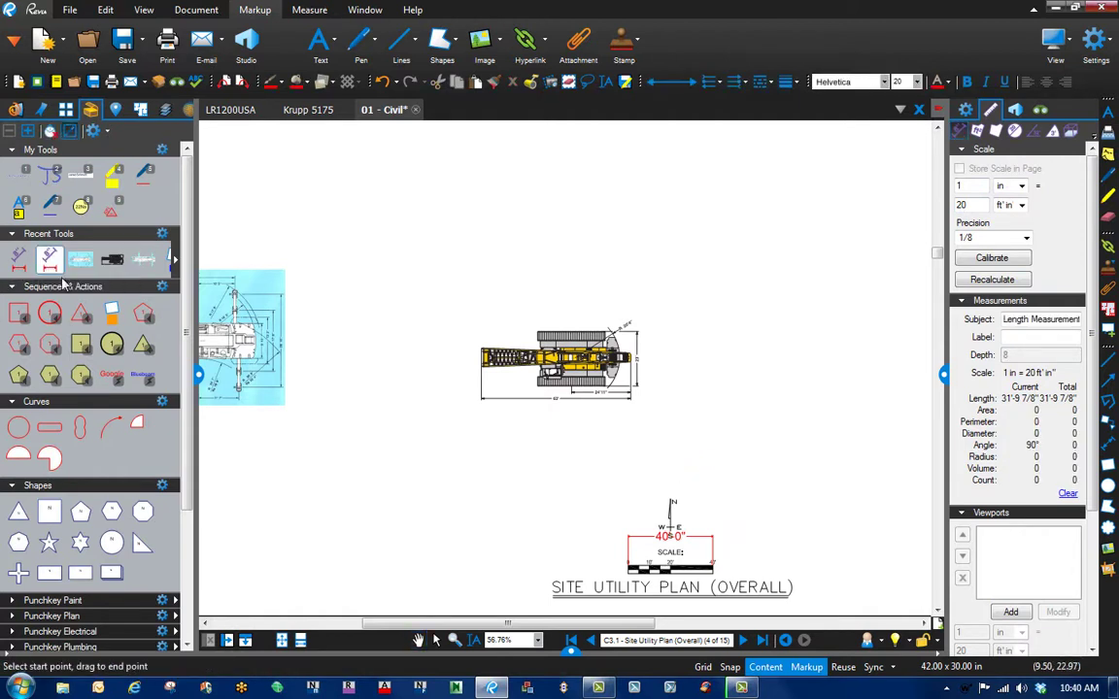
Place a length dimension below the LR1200 crane and relabel it from 76'-4 7/8" to 63'-0"
left_click_drag(484, 452, 650, 451)
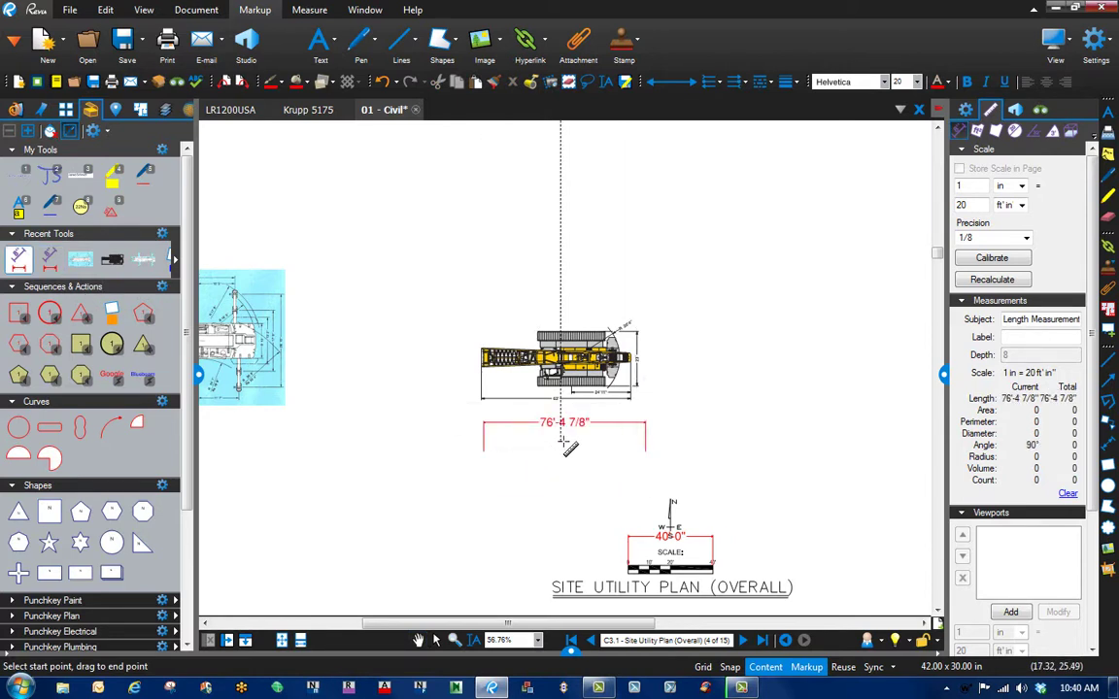
left_click(599, 424)
left_click(599, 426)
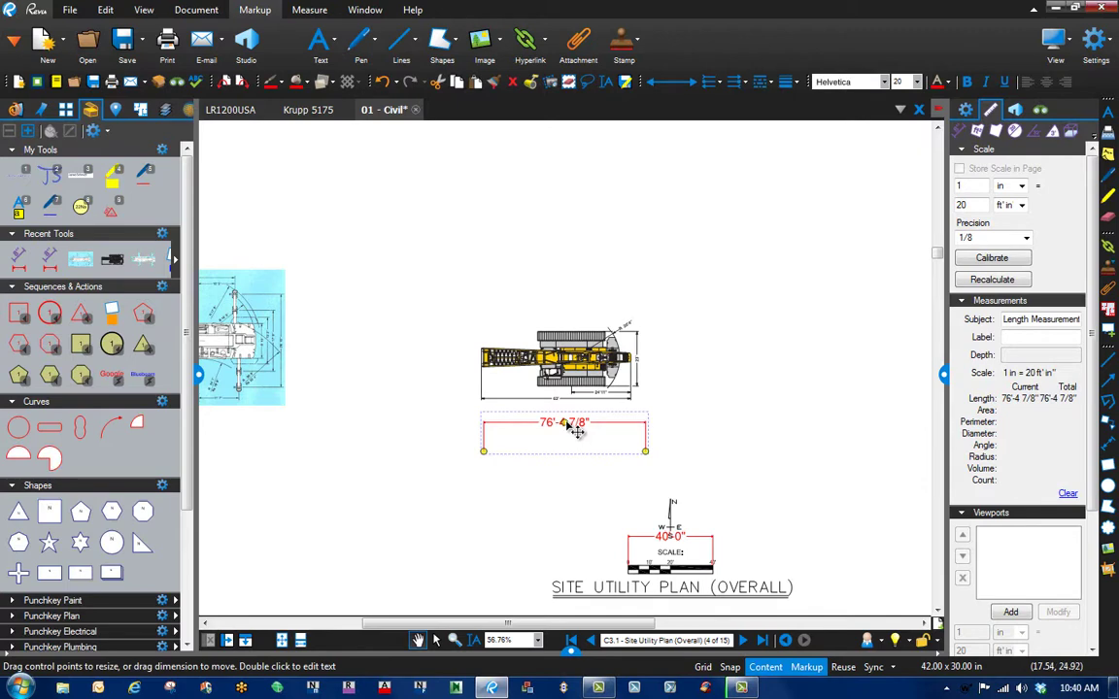
left_click_drag(575, 430, 572, 488)
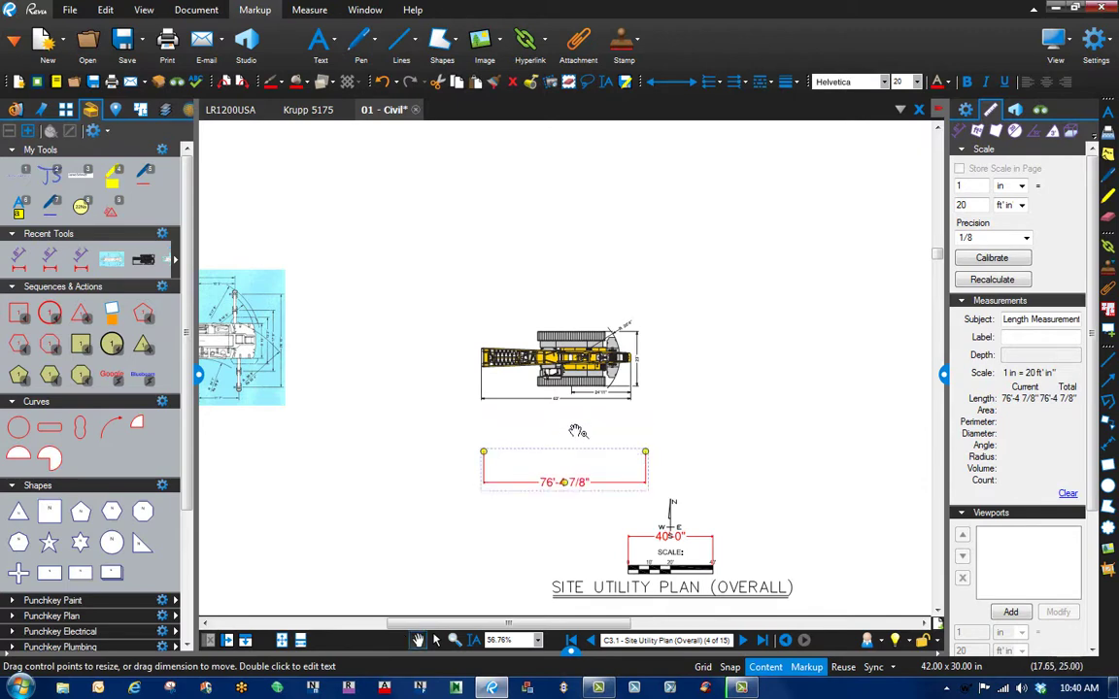
scroll(577, 430, "up", 3)
scroll(564, 400, "up", 1)
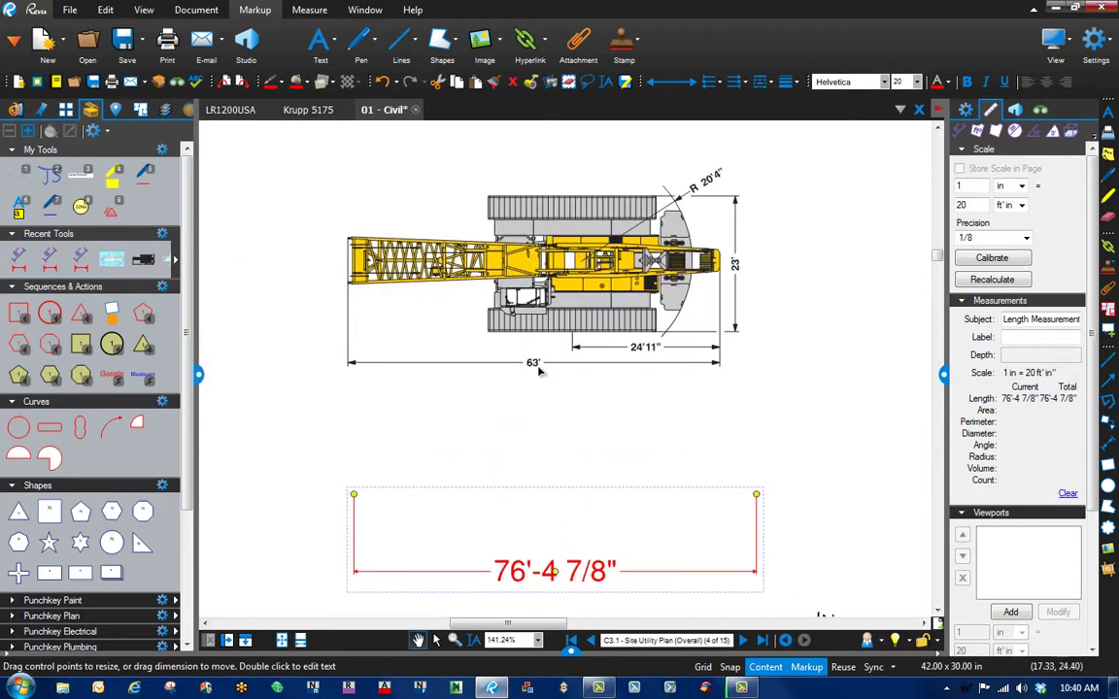
double_click(509, 572)
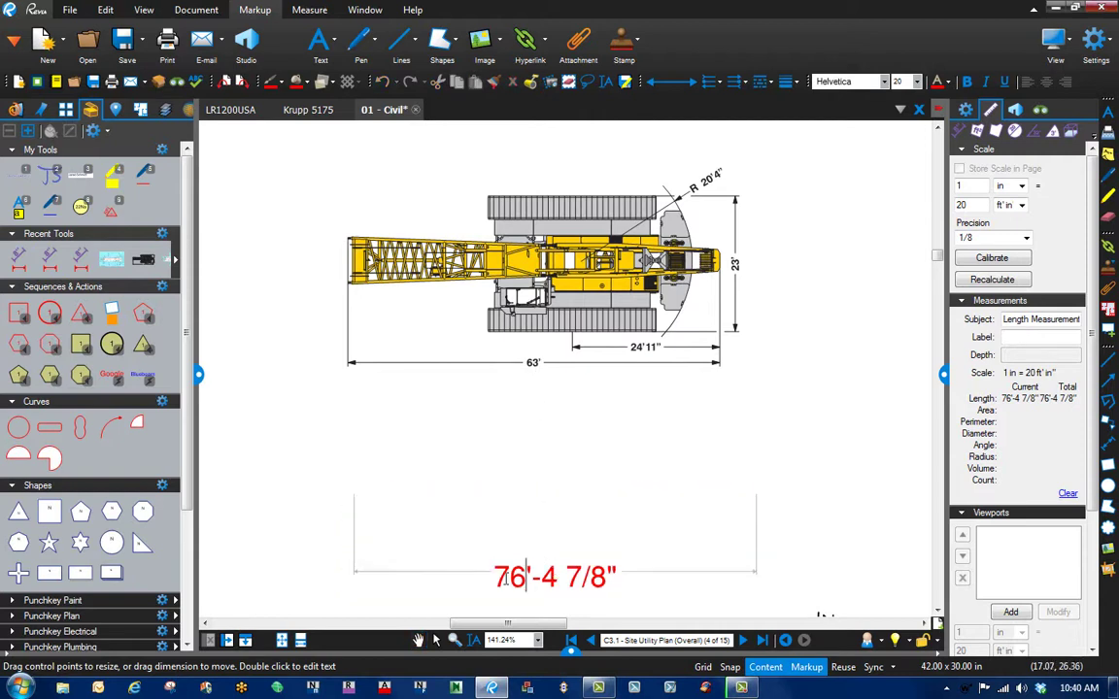
left_click_drag(498, 578, 623, 579)
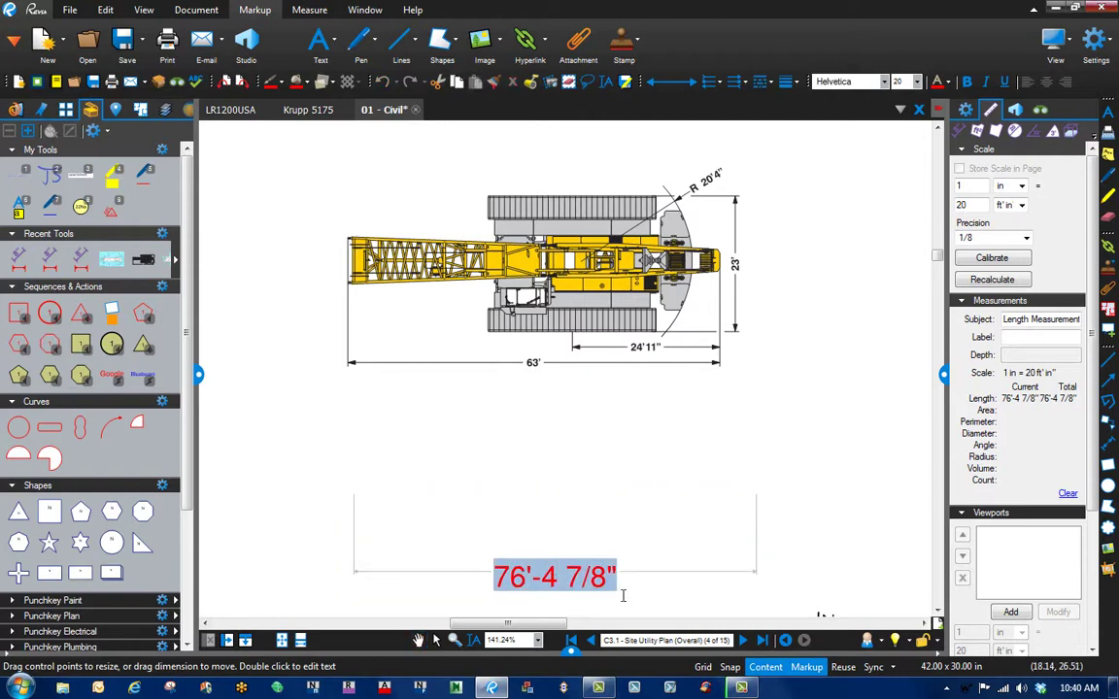
type("63'")
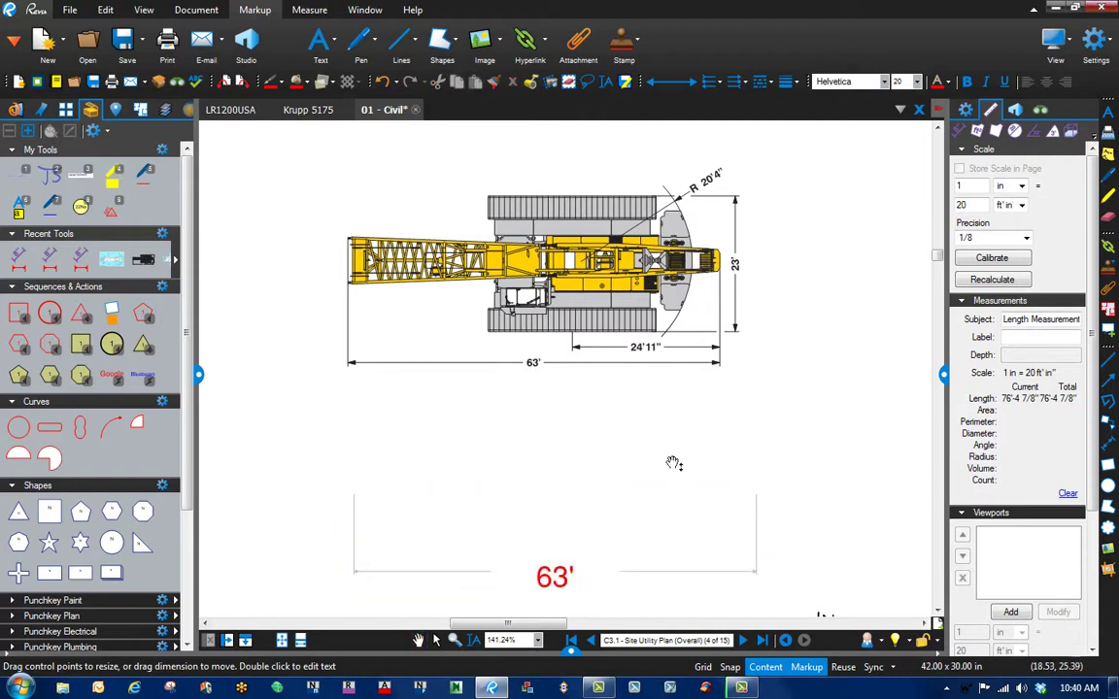
left_click(680, 452)
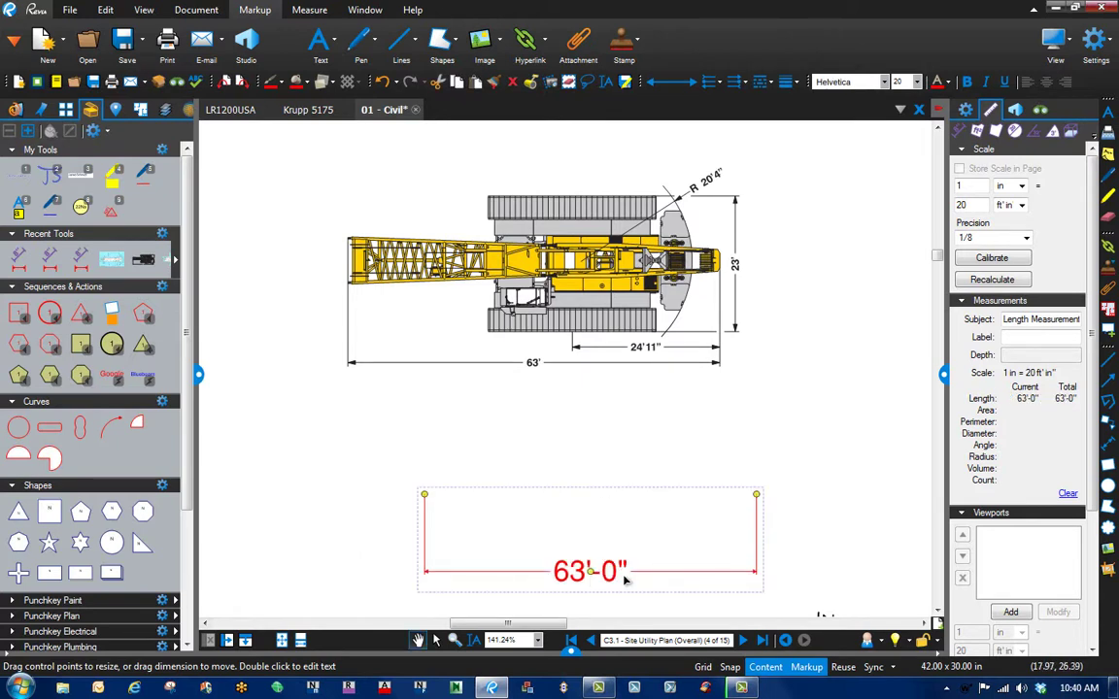
Resize the LR1200 crane snapshot until its 63' dimension matches the red 63'-0" line
left_click_drag(653, 576, 577, 447)
left_click(643, 323)
scroll(792, 534, "up", 2)
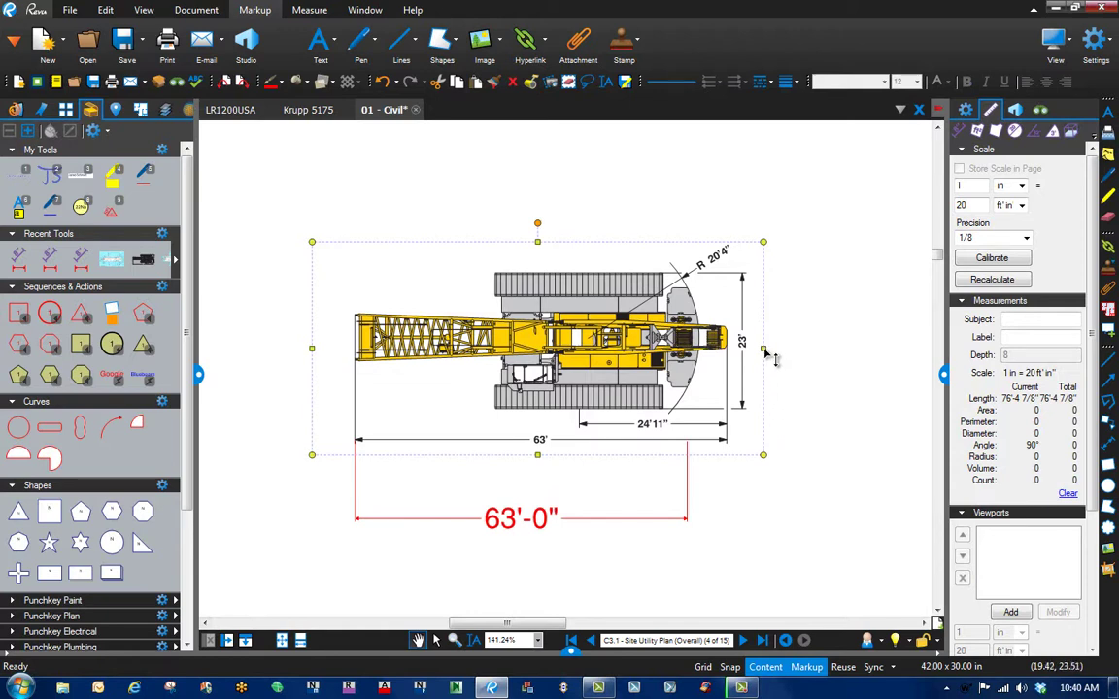
left_click_drag(763, 350, 559, 359)
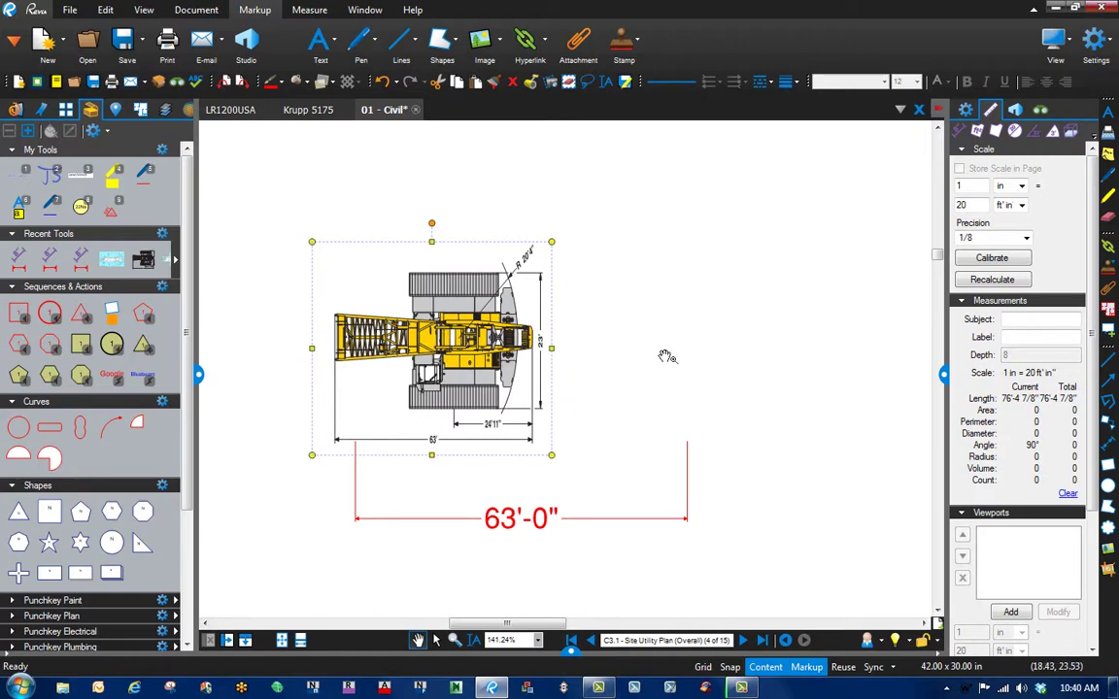
key("ctrl+z")
key("ctrl+z")
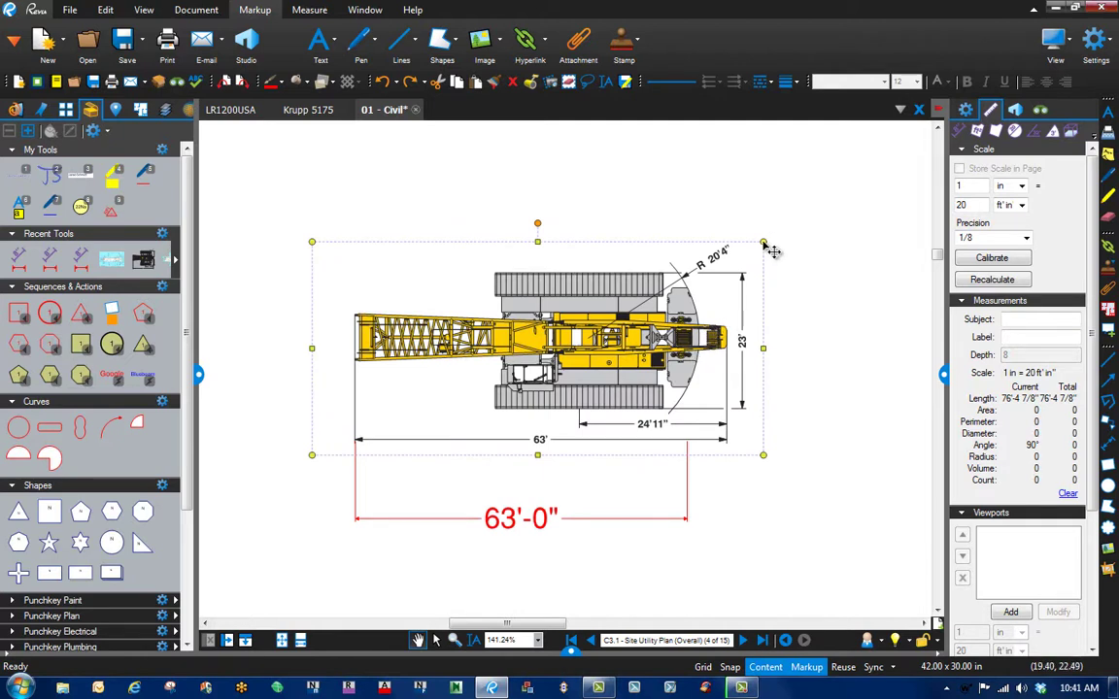
left_click_drag(770, 250, 722, 262)
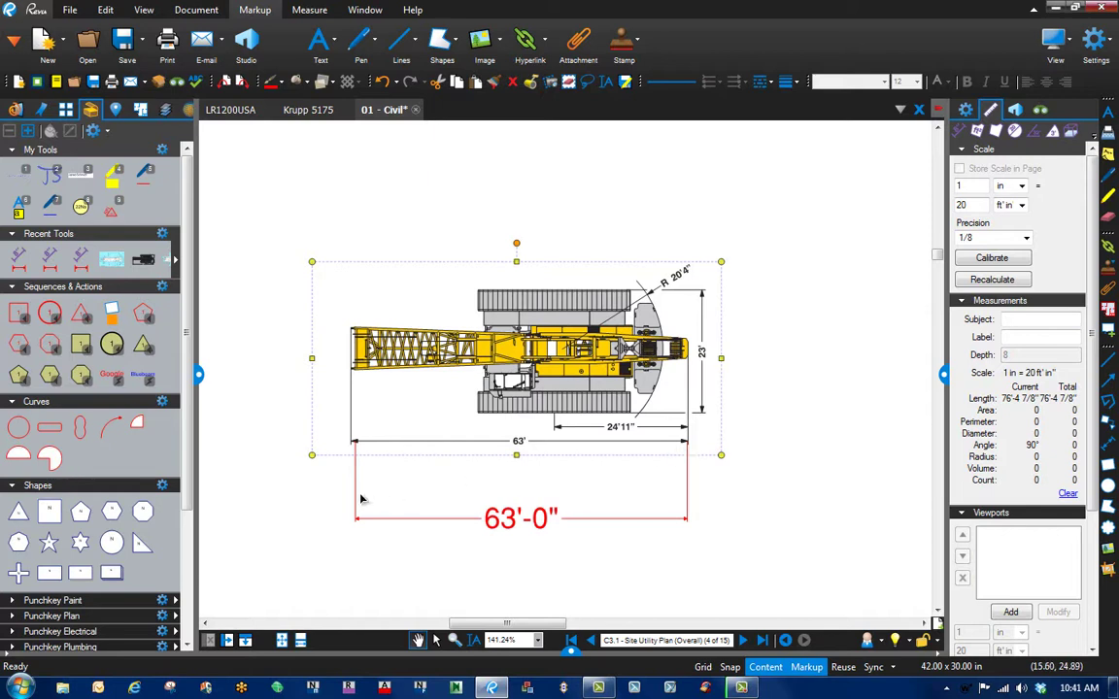
left_click_drag(315, 456, 323, 463)
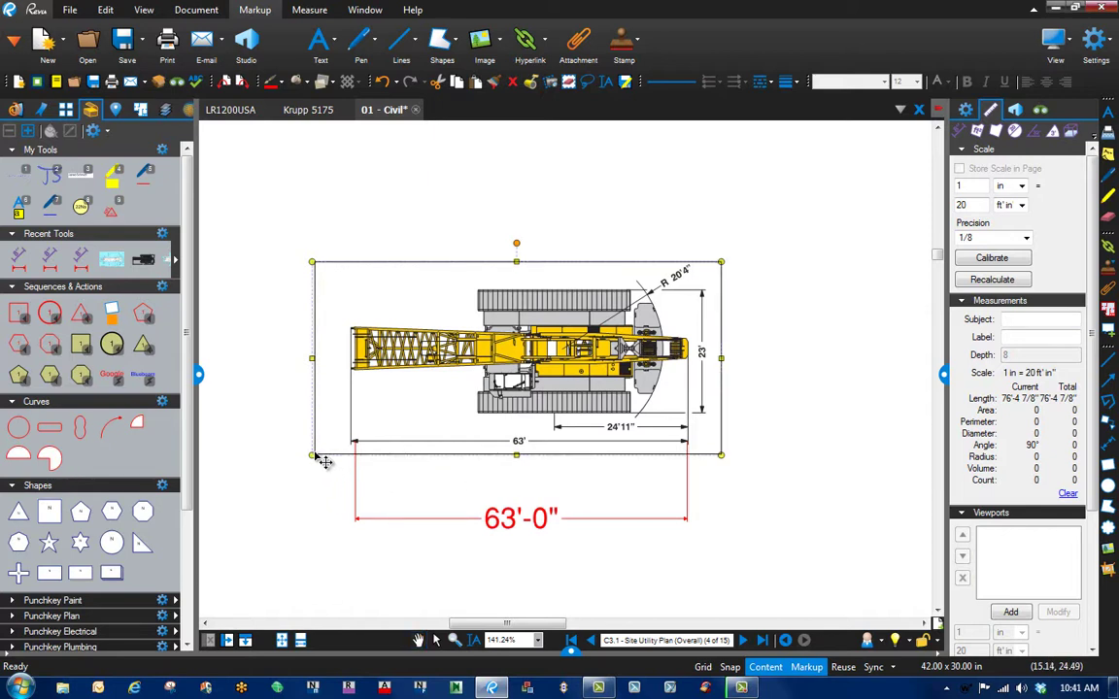
left_click_drag(323, 462, 325, 457)
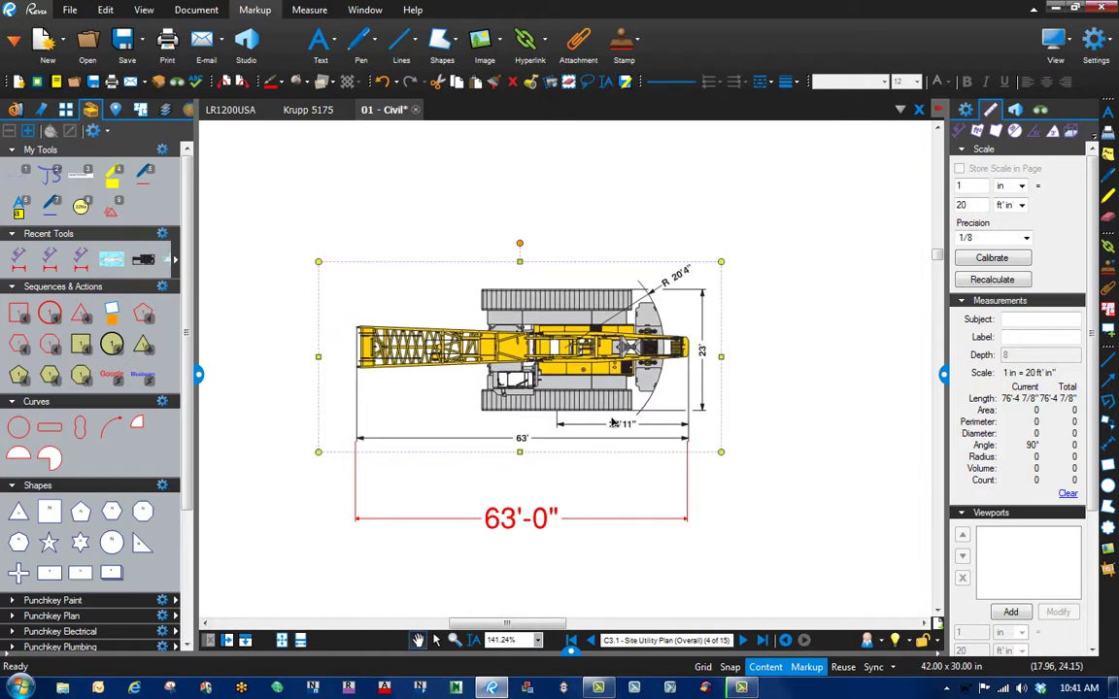
scroll(588, 500, "down", 3)
Bring the Krupp crane into view, then draw and delete a trial length above it
left_click_drag(362, 487, 627, 494)
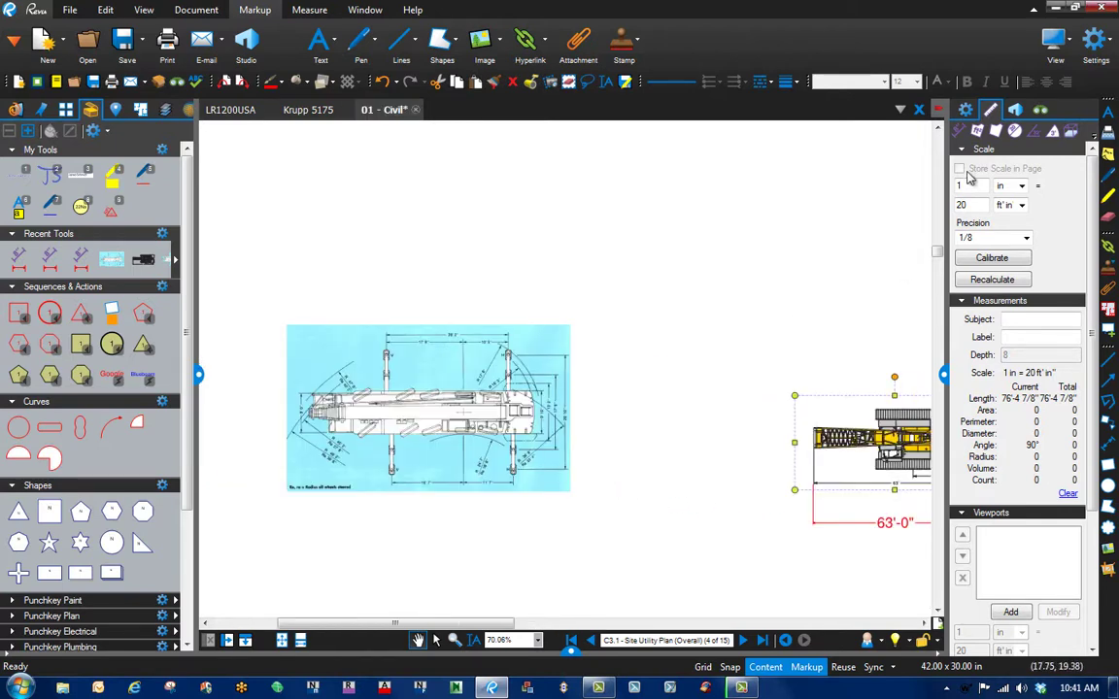
left_click(959, 132)
left_click_drag(375, 287, 506, 289)
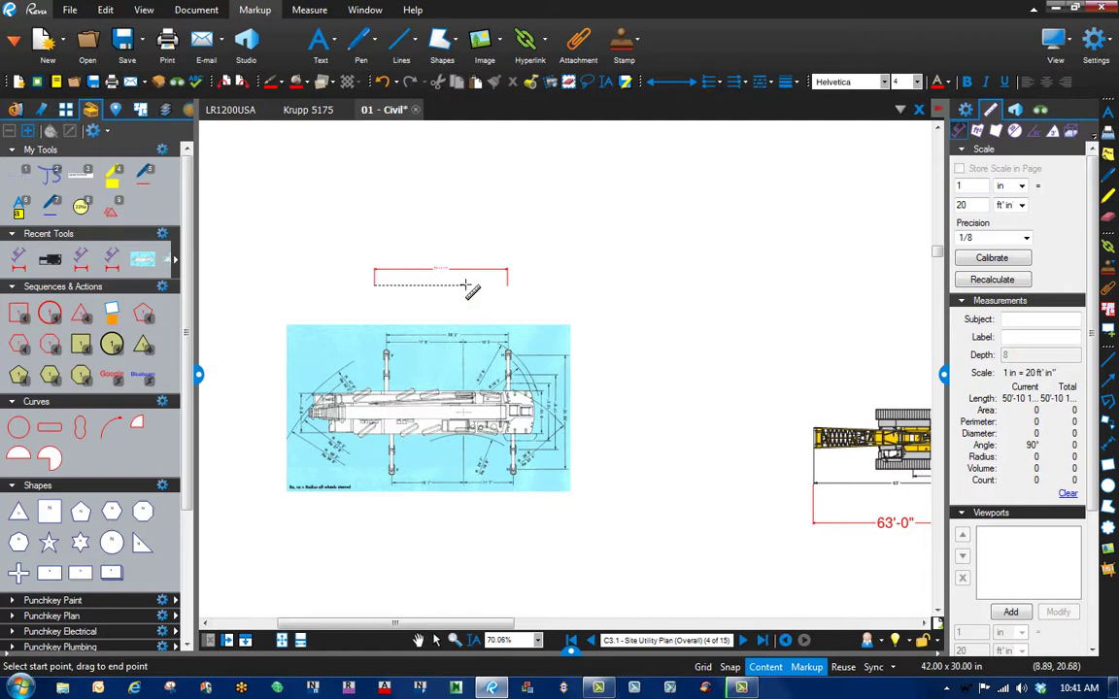
key("Escape")
left_click(467, 272)
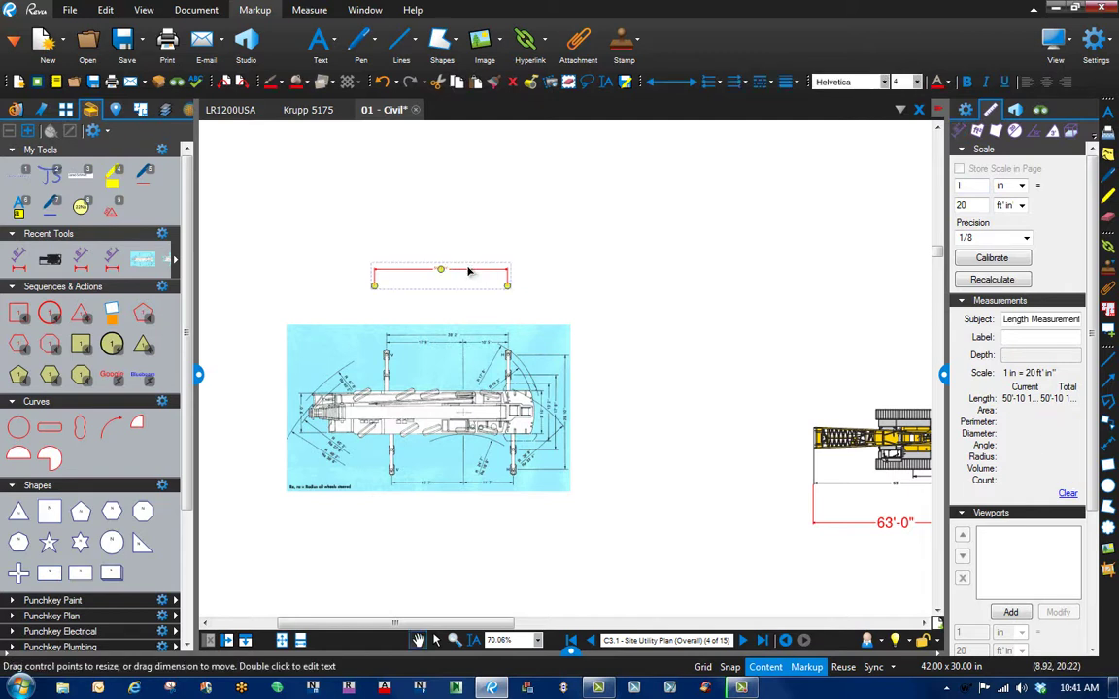
key("Delete")
Draw a length dimension above the Krupp crane and relabel it 28'-2"
left_click(112, 259)
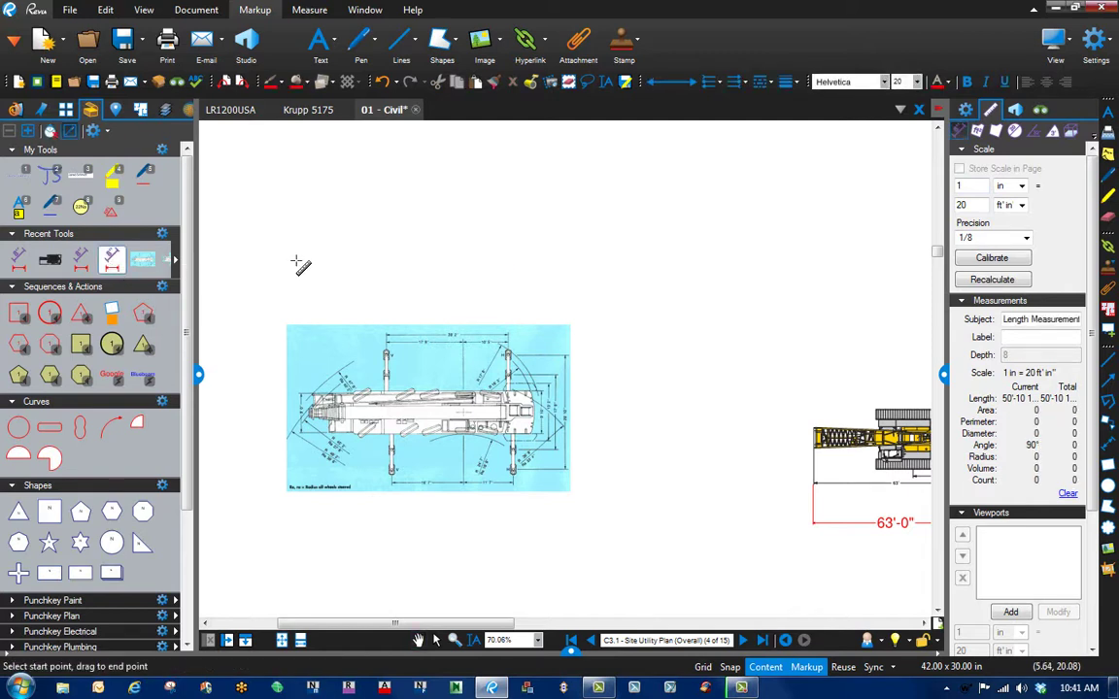
left_click_drag(296, 260, 424, 261)
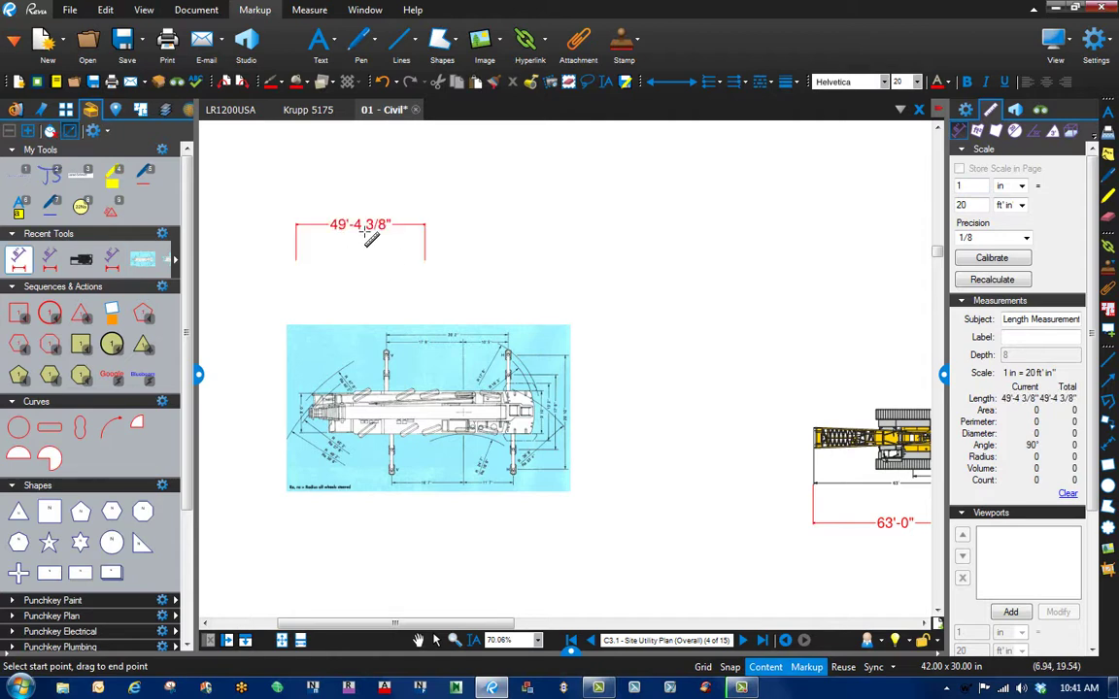
left_click(360, 228)
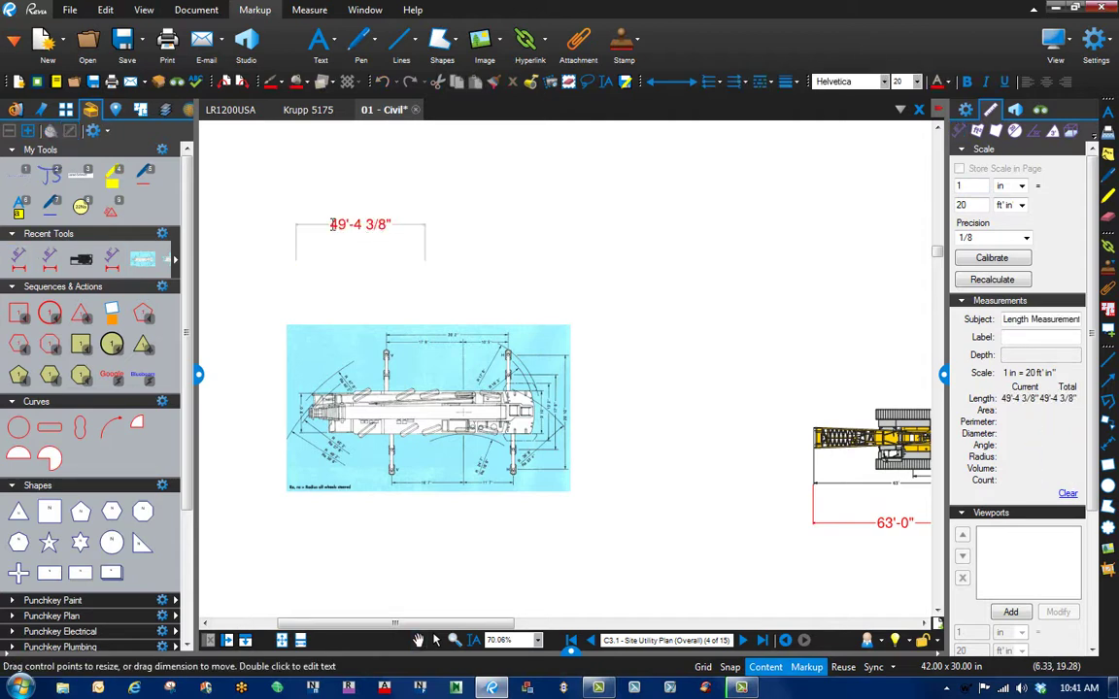
scroll(461, 350, "up", 4)
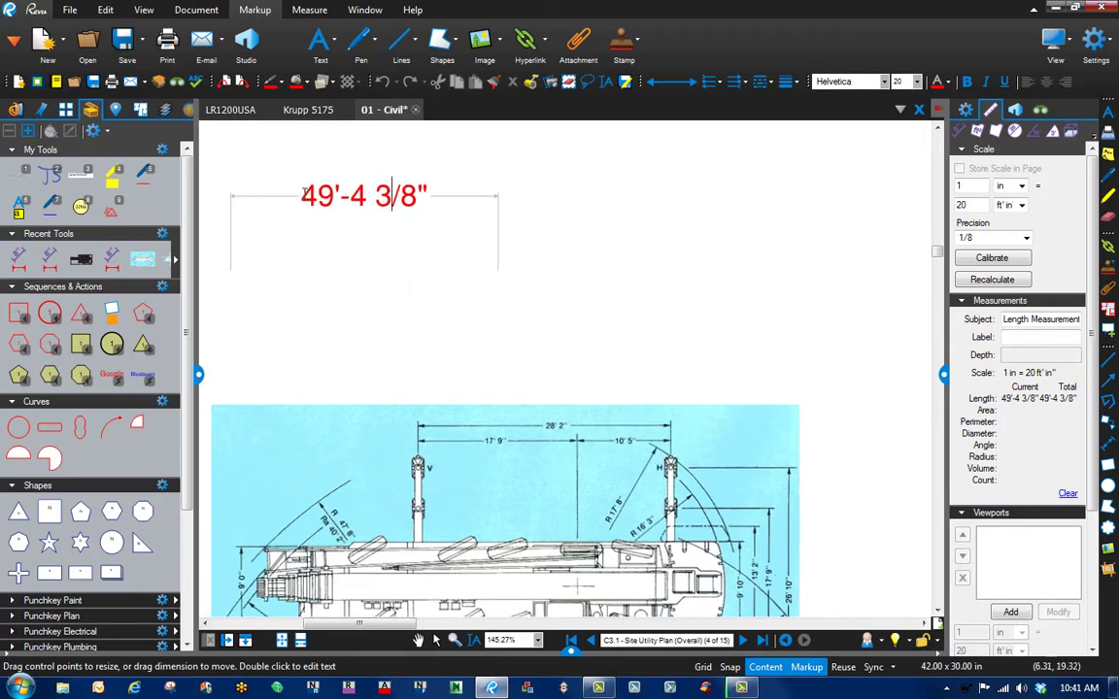
left_click_drag(304, 198, 417, 199)
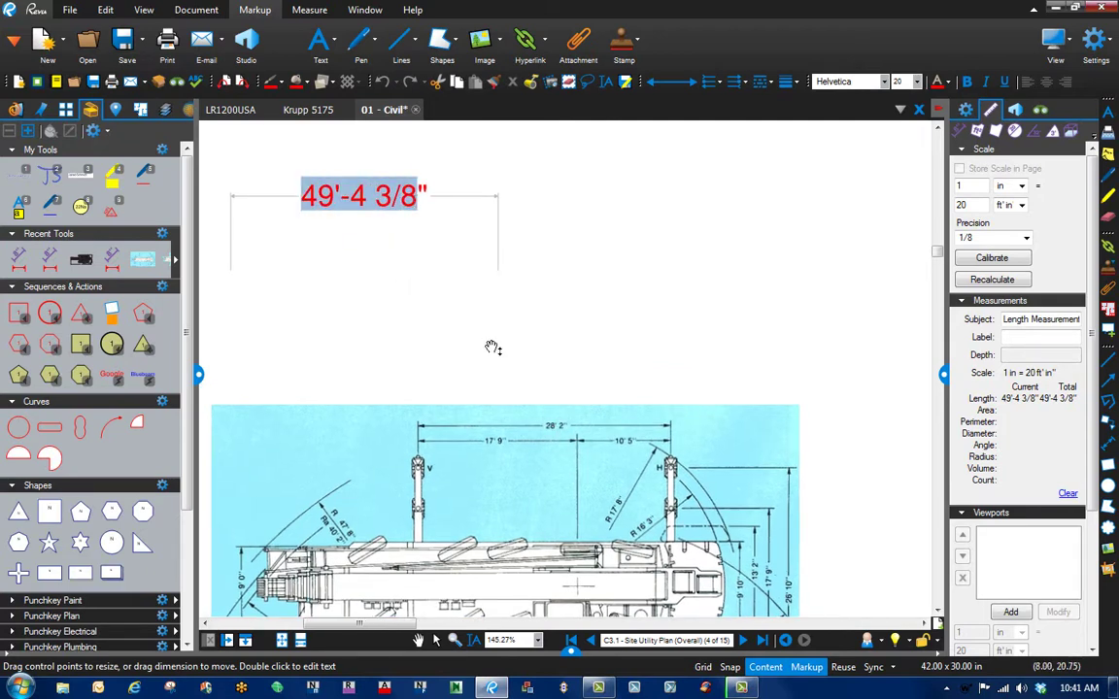
type("28'-2")
key("Return")
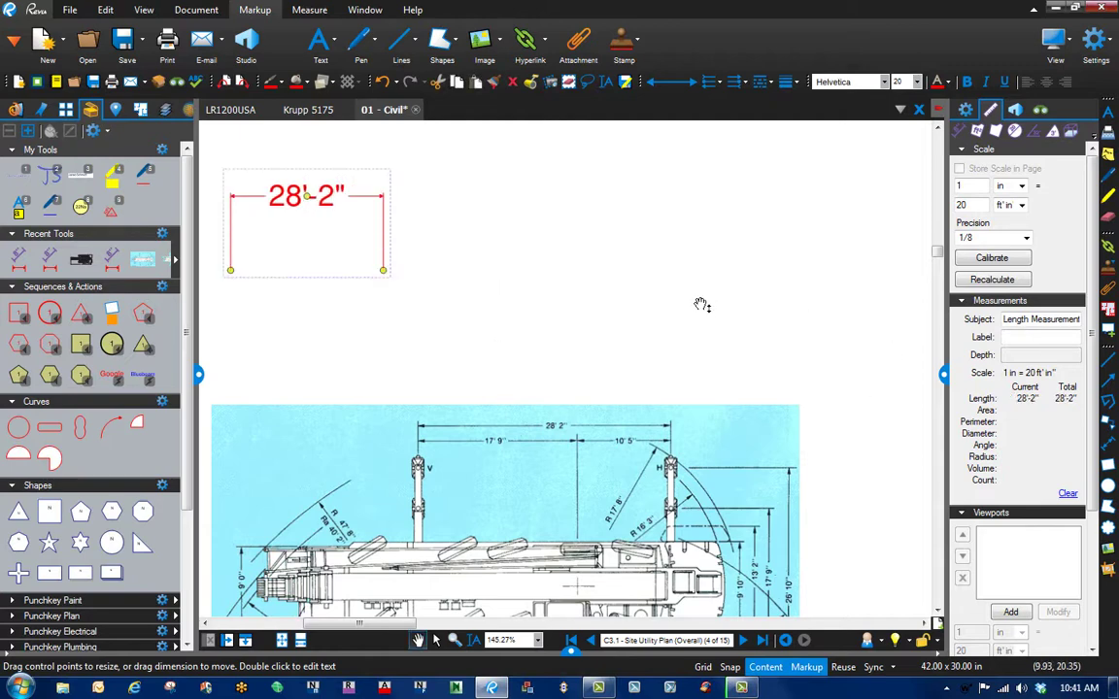
Move the 28'-2" dimension above the Krupp crane and shrink the image to match its width
left_click_drag(360, 197, 555, 314)
left_click(600, 432)
scroll(661, 369, "down", 4)
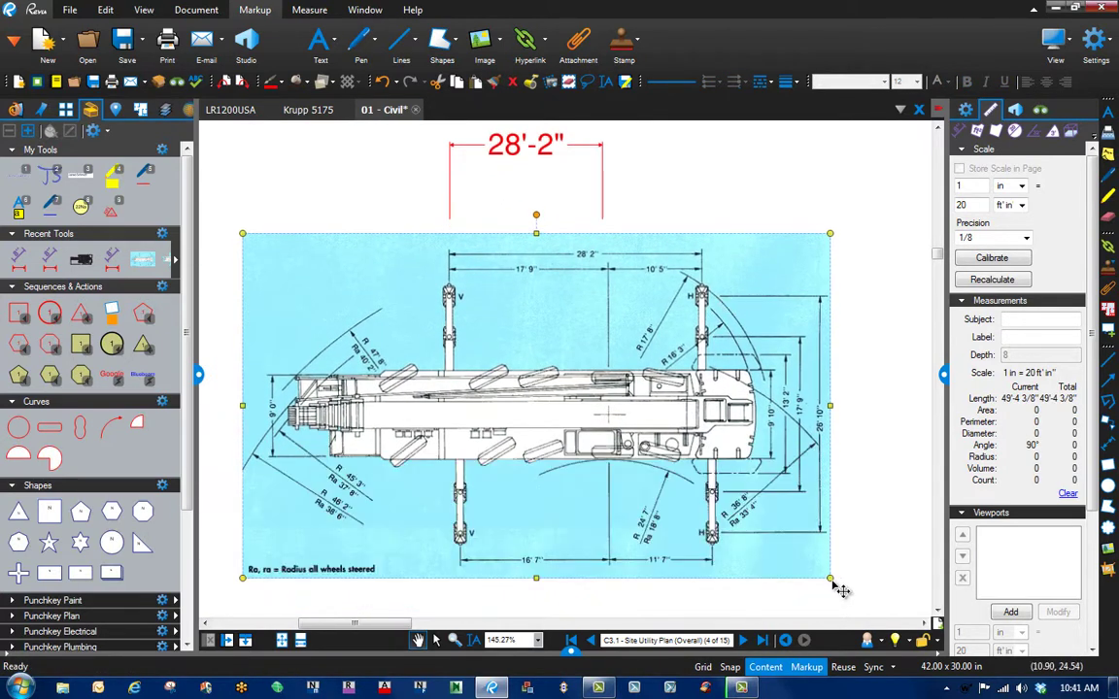
mouse_move(830, 580)
left_mouse_down()
mouse_move(692, 486)
mouse_move(611, 449)
left_mouse_up()
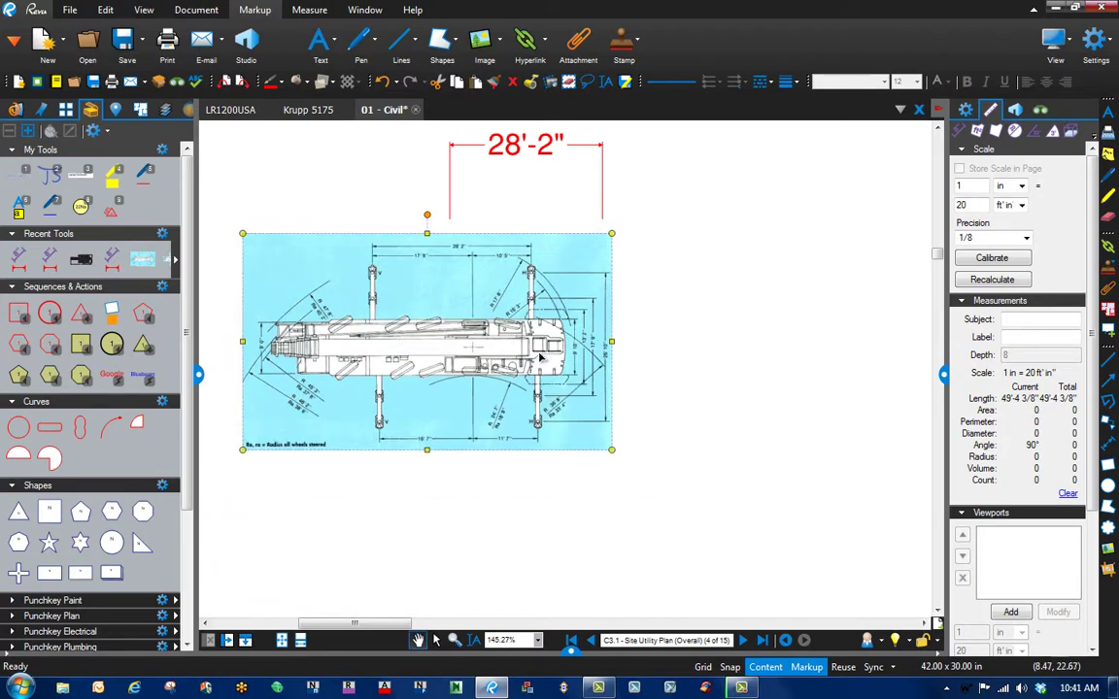
left_click_drag(508, 327, 578, 314)
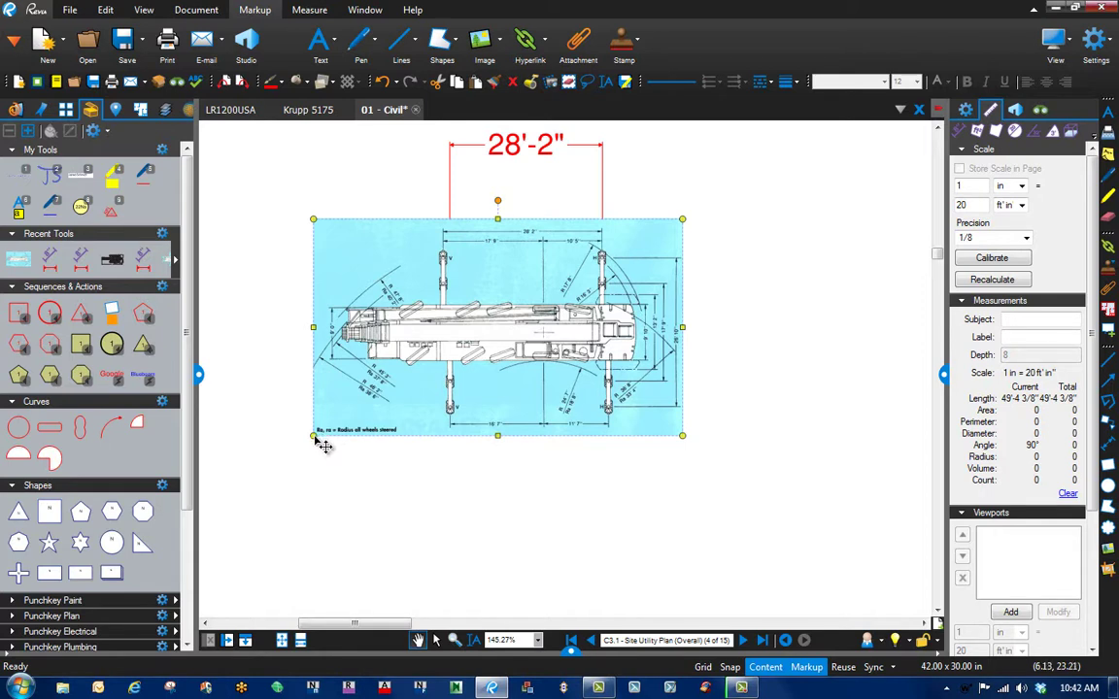
left_click_drag(315, 438, 327, 430)
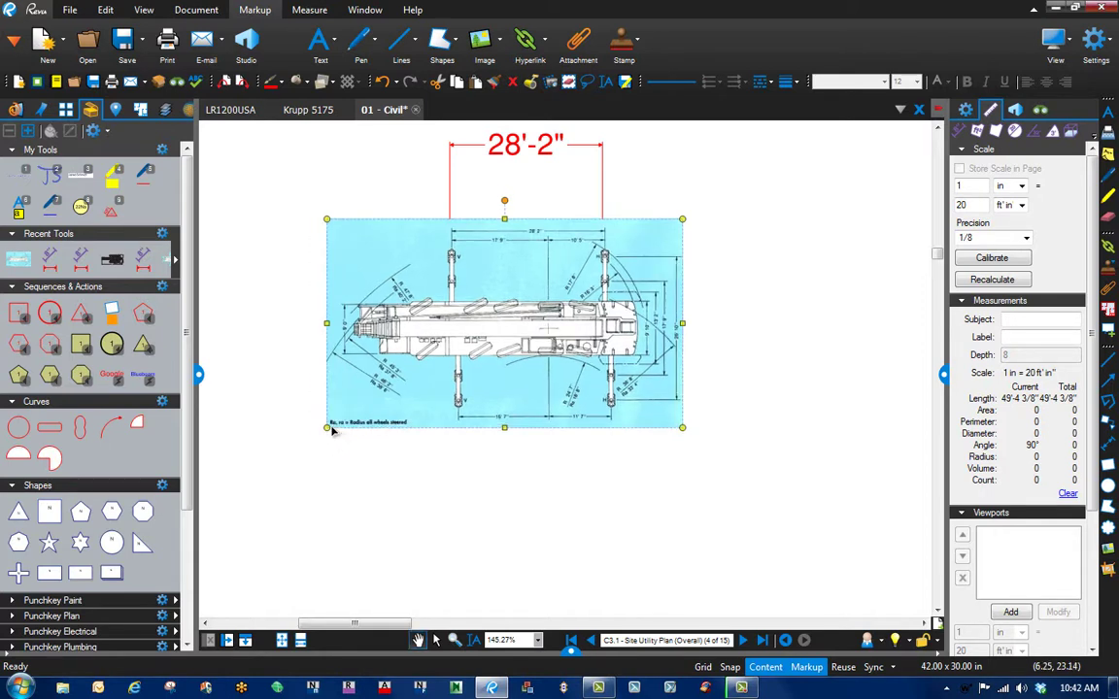
left_click_drag(493, 363, 516, 502)
scroll(677, 482, "down", 3)
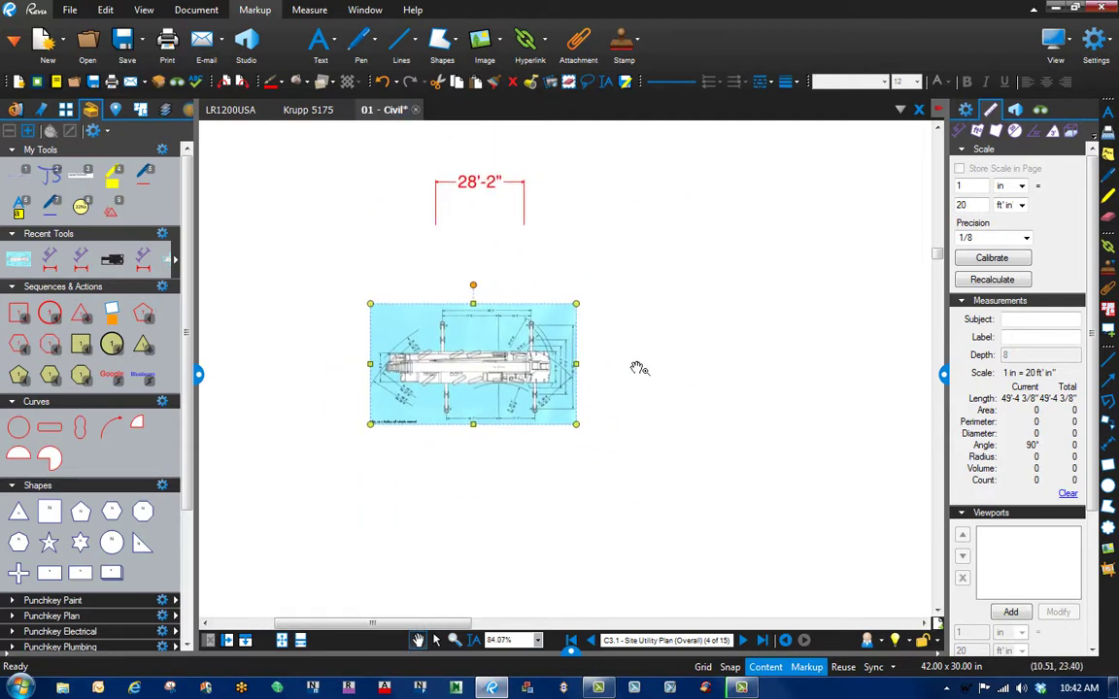
scroll(638, 368, "down", 3)
Move the yellow LR1200 crane snapshot onto the stadium stands
left_click_drag(489, 348, 640, 331)
left_click_drag(599, 232, 417, 389)
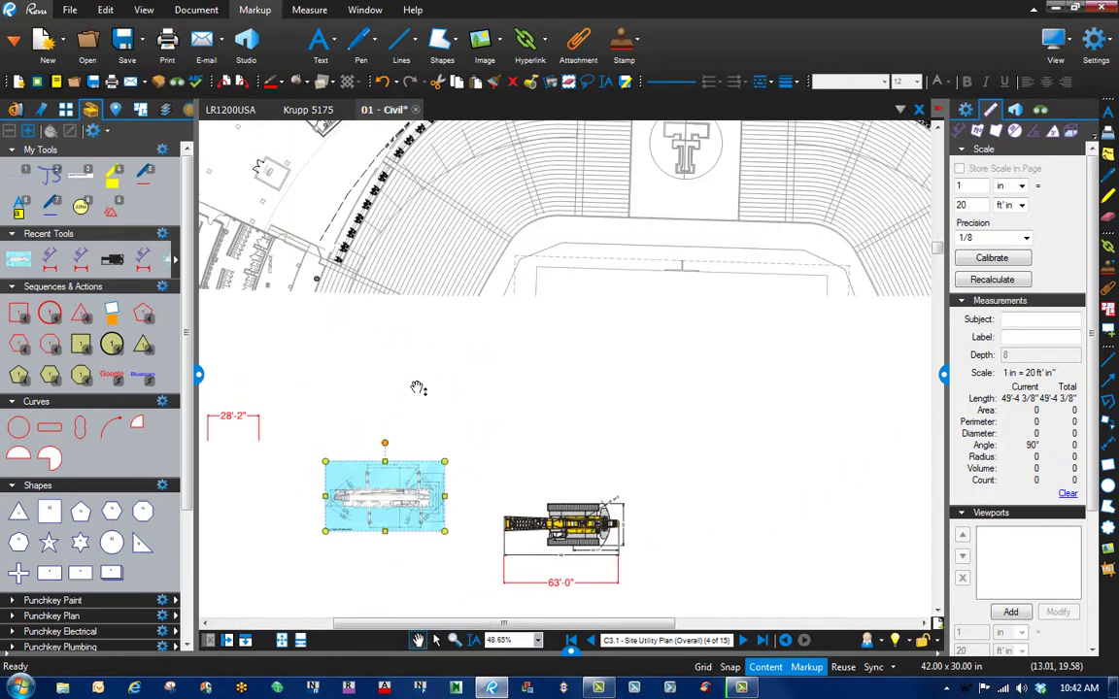
left_click(555, 533)
mouse_move(569, 532)
left_mouse_down()
mouse_move(530, 286)
mouse_move(481, 231)
left_mouse_up()
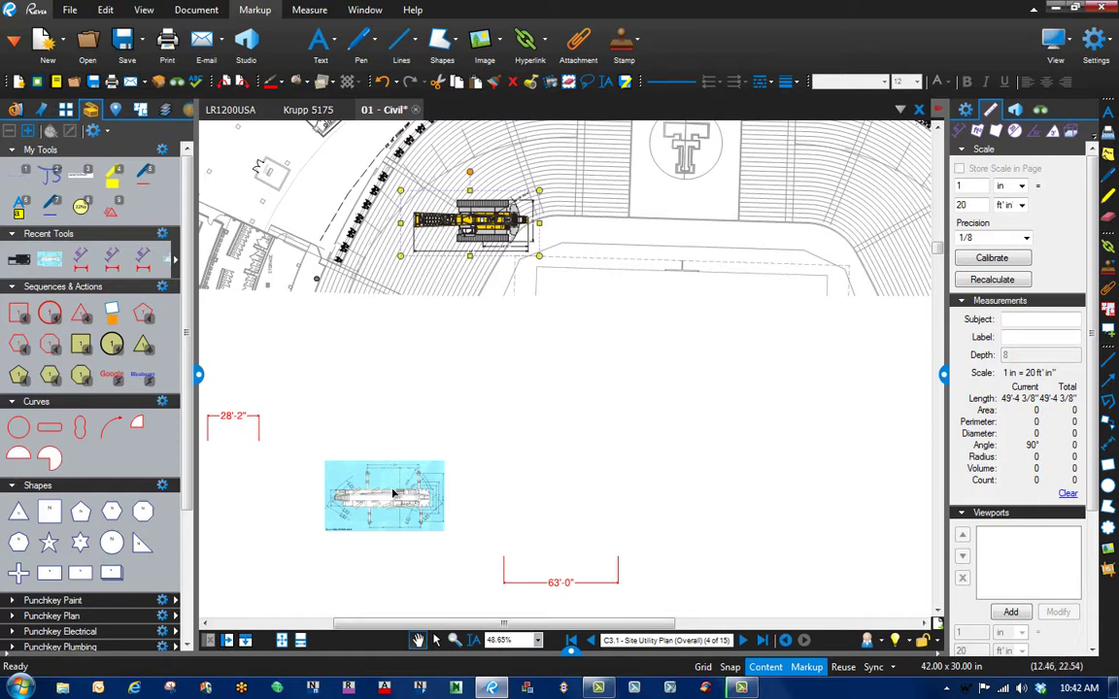
mouse_move(394, 493)
left_mouse_down()
mouse_move(397, 407)
mouse_move(350, 243)
mouse_move(352, 255)
left_mouse_up()
left_click_drag(408, 401, 549, 534)
left_click_drag(614, 356, 642, 356)
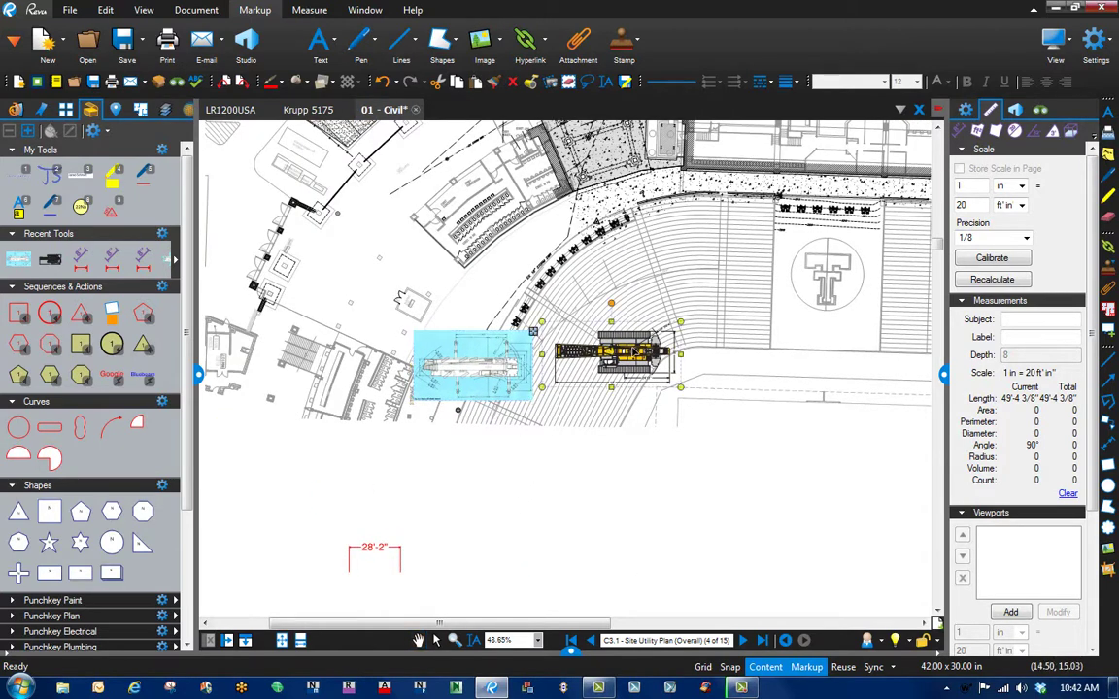
Return the Krupp crane beside the 28'-2" dimension and arm the Snapshot tool
left_click(485, 369)
left_click_drag(486, 369, 534, 541)
left_click_drag(632, 505, 621, 367)
left_click(550, 82)
Trace a polygon snapshot around the Krupp 5175 crane's body and outriggers in the blue crane image
scroll(495, 410, "up", 5)
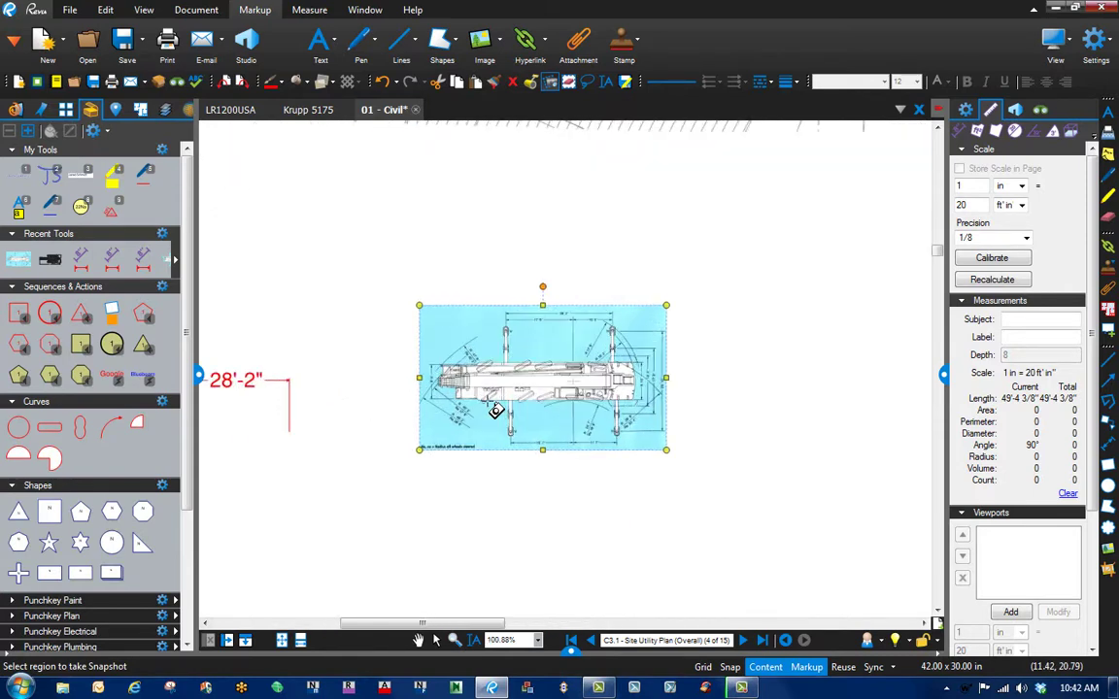
scroll(407, 392, "up", 3)
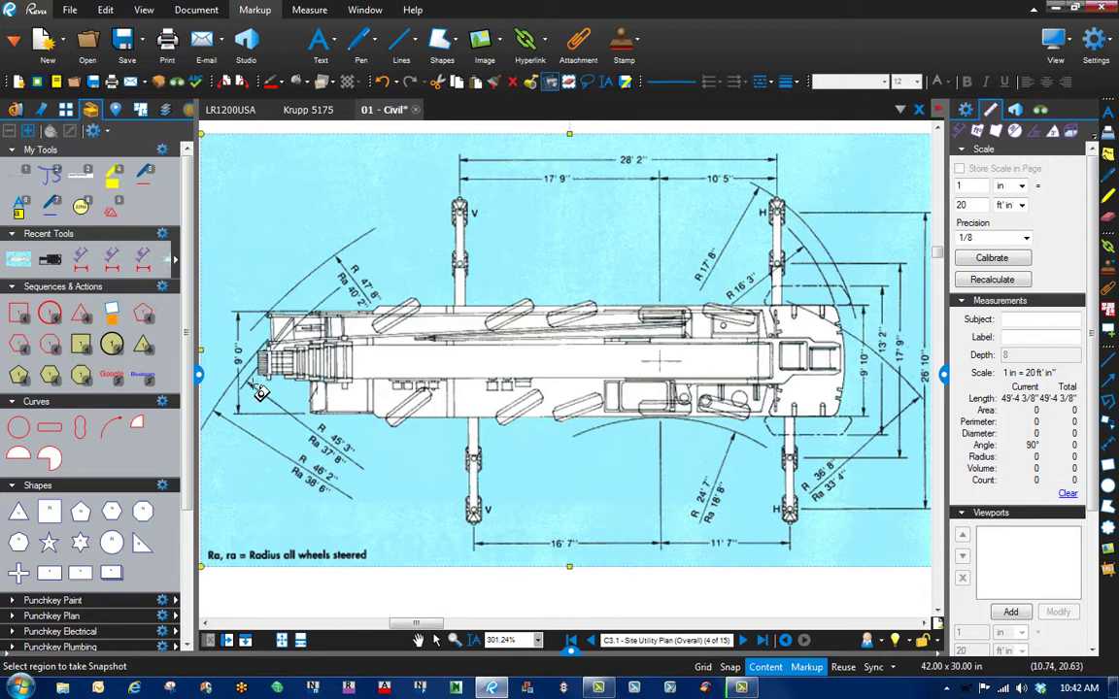
mouse_move(256, 347)
left_mouse_down()
mouse_move(440, 294)
mouse_move(406, 276)
mouse_move(400, 175)
mouse_move(413, 194)
mouse_move(480, 194)
mouse_move(478, 287)
mouse_move(505, 297)
mouse_move(760, 309)
mouse_move(762, 194)
mouse_move(804, 201)
mouse_move(801, 289)
mouse_move(854, 311)
mouse_move(862, 425)
mouse_move(808, 420)
mouse_move(799, 456)
mouse_move(812, 536)
mouse_move(789, 533)
mouse_move(778, 515)
mouse_move(783, 437)
mouse_move(500, 435)
mouse_move(497, 540)
mouse_move(466, 524)
mouse_move(458, 432)
mouse_move(315, 437)
mouse_move(309, 398)
left_mouse_up()
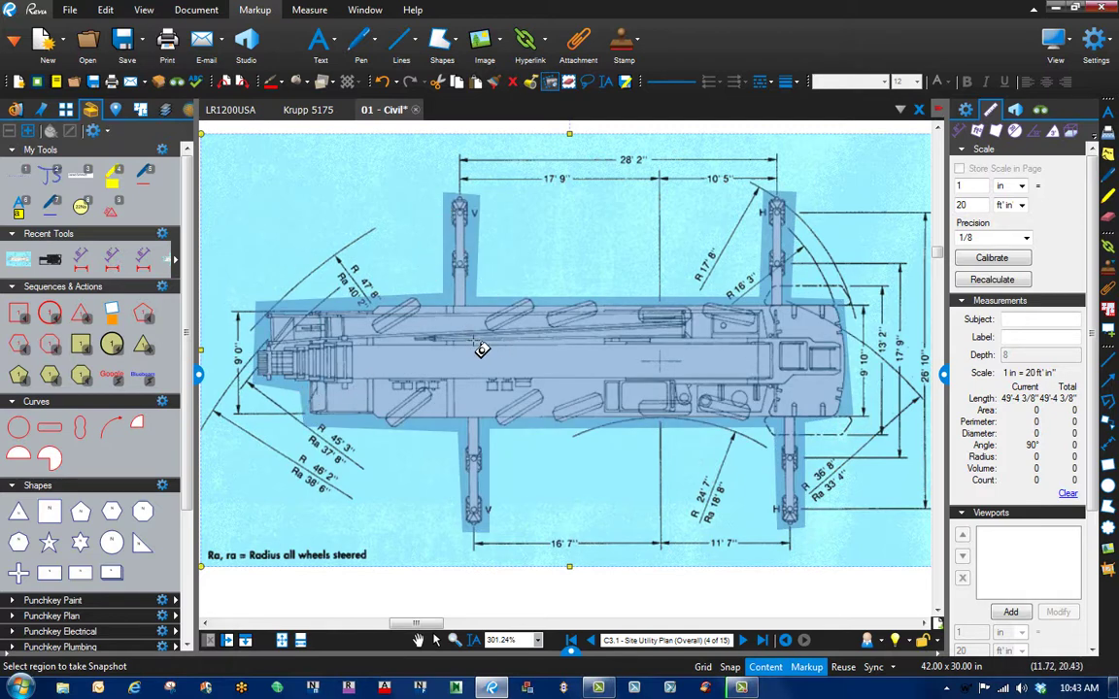
scroll(482, 350, "down", 5)
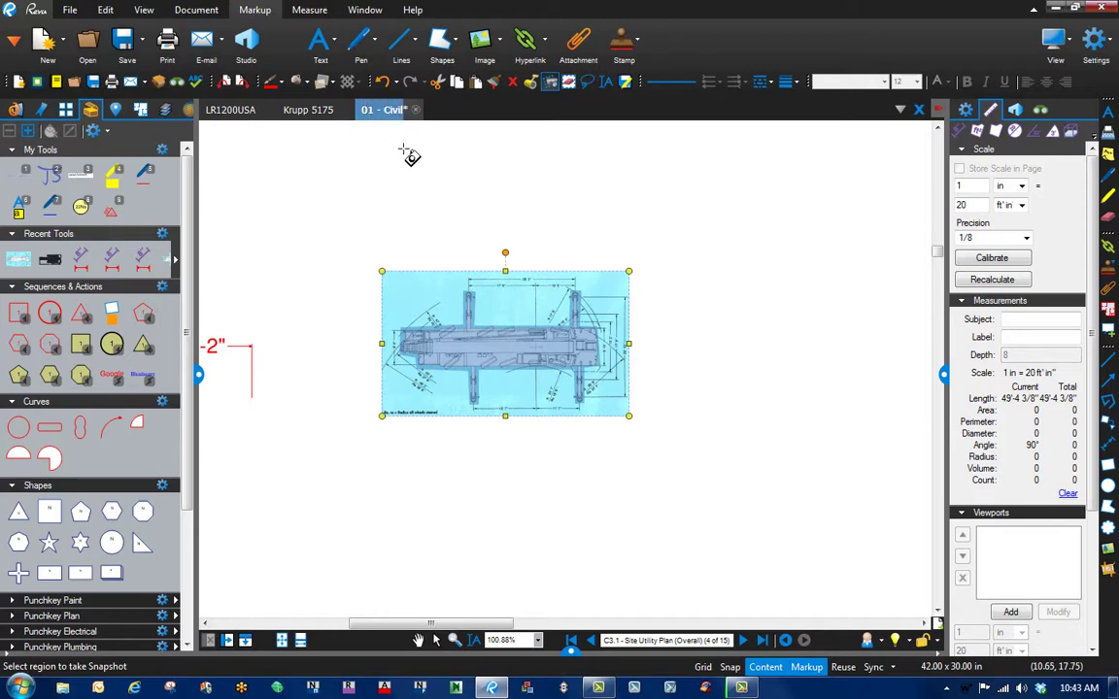
Paste the cut-out crane onto the site plan and drag it near the building
left_click_drag(496, 182, 493, 348)
right_click(493, 348)
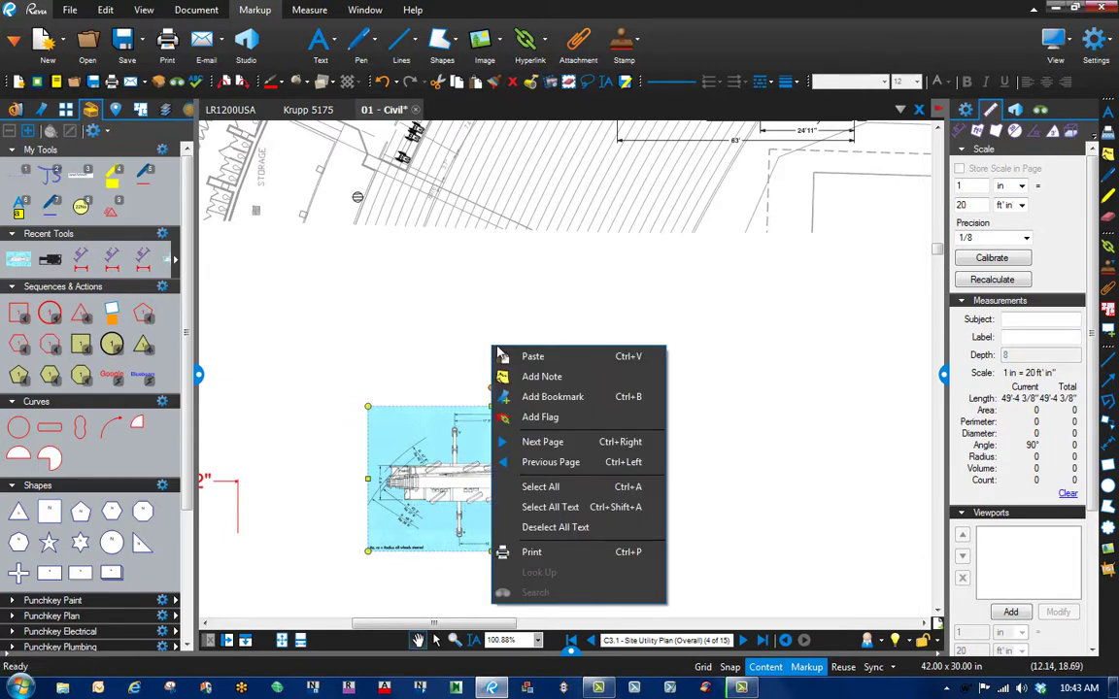
left_click(537, 357)
mouse_move(602, 287)
left_mouse_down()
mouse_move(587, 320)
mouse_move(588, 178)
mouse_move(564, 399)
mouse_move(552, 359)
left_mouse_up()
left_click_drag(520, 318, 497, 304)
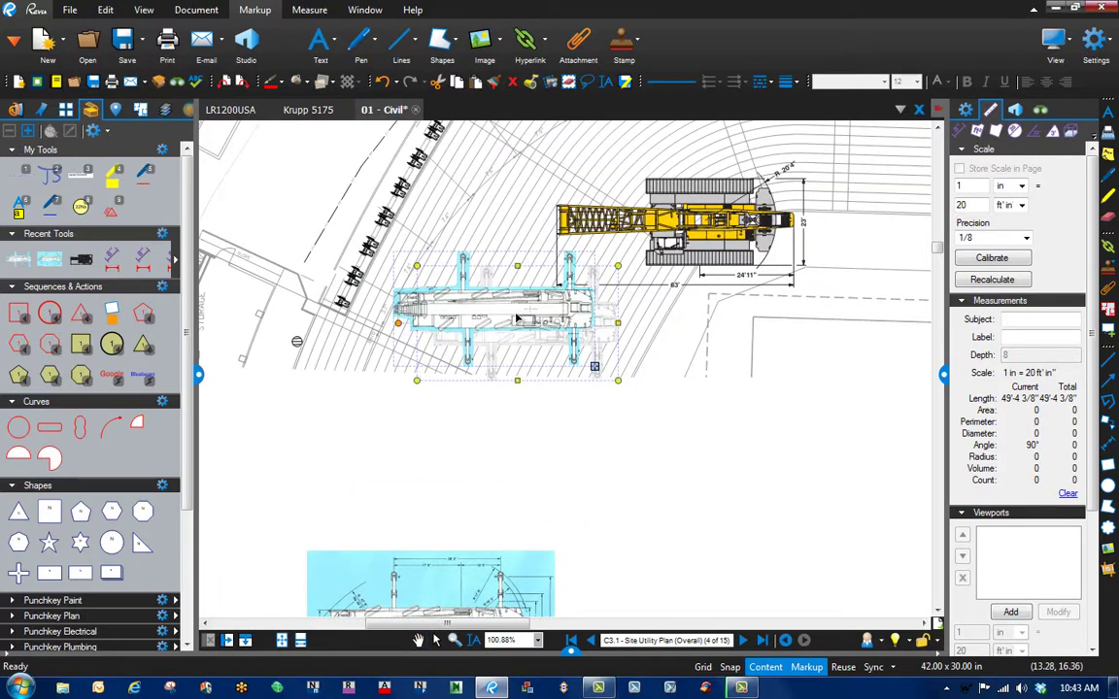
scroll(647, 387, "down", 2)
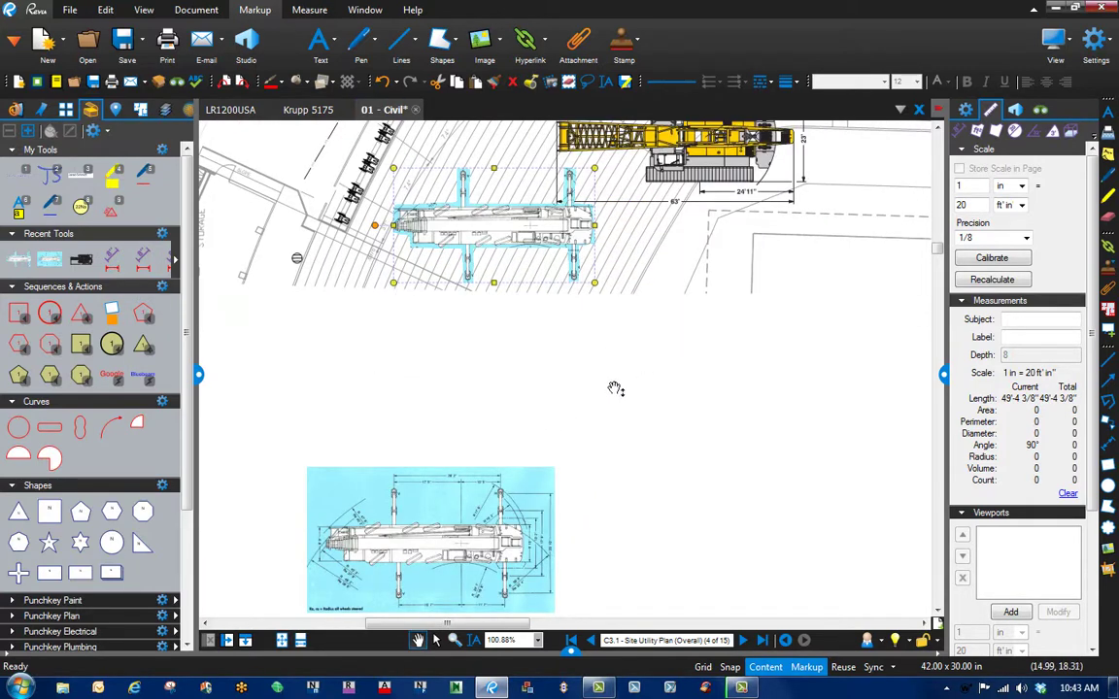
scroll(622, 408, "up", 5)
scroll(641, 430, "down", 5)
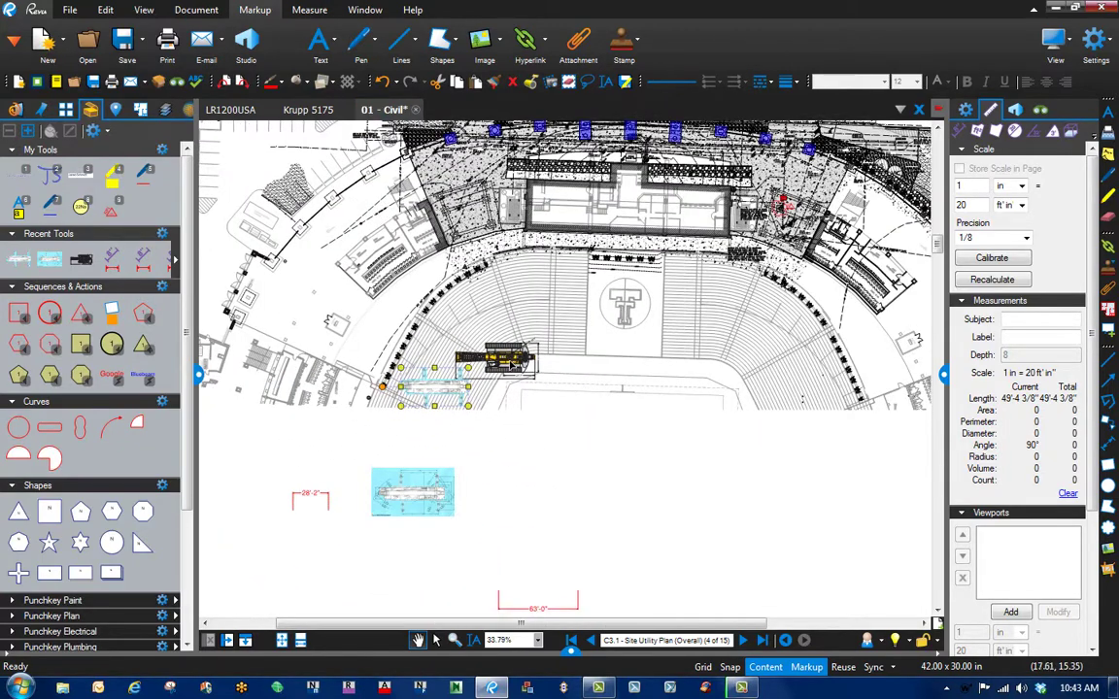
left_click(525, 357)
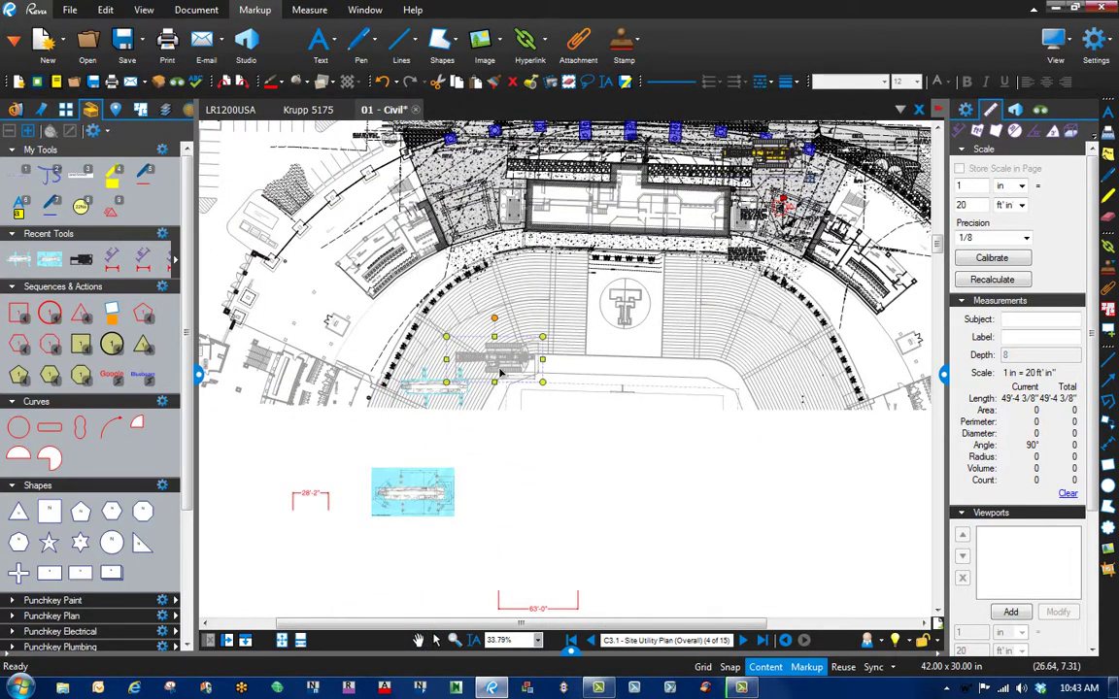
left_click_drag(491, 382, 643, 193)
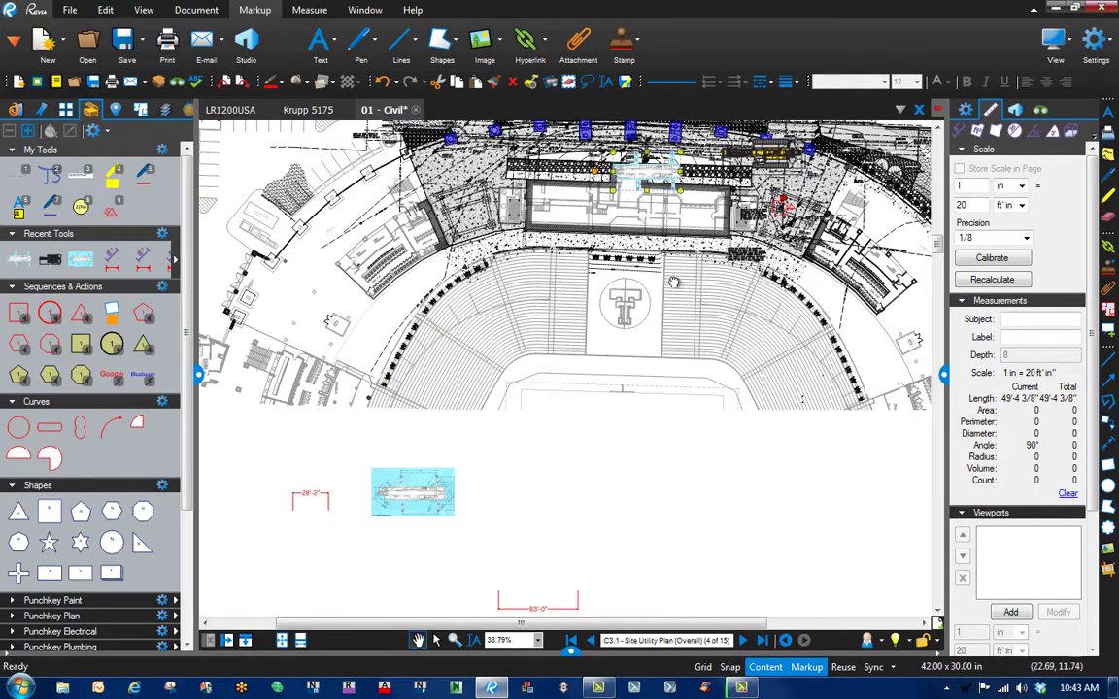
Rotate the crane 90° to vertical and place it on the Marsha Sharp Eastbound Access Road
left_click_drag(663, 298, 641, 408)
scroll(512, 393, "up", 4)
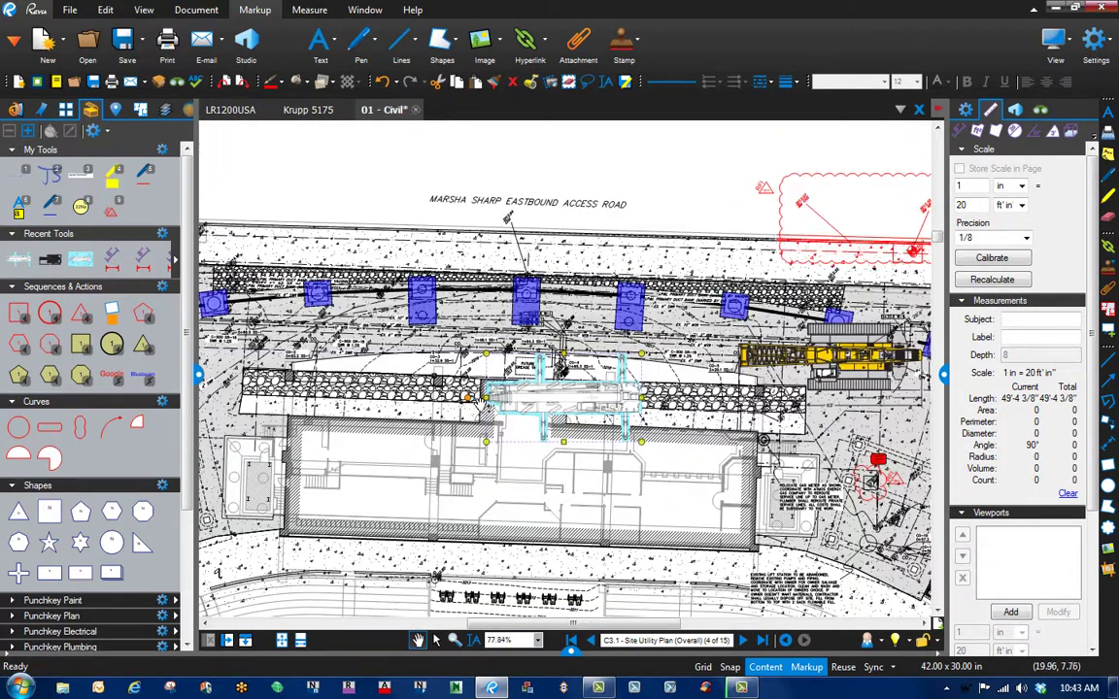
left_click_drag(431, 369, 587, 338)
left_click_drag(569, 413, 482, 291)
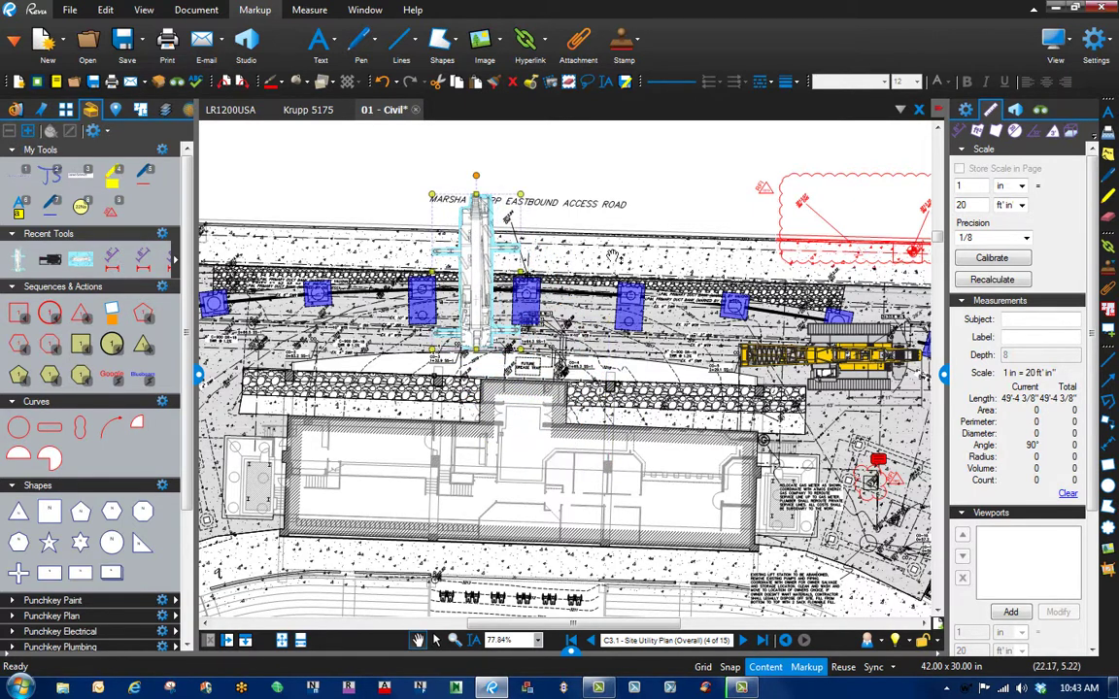